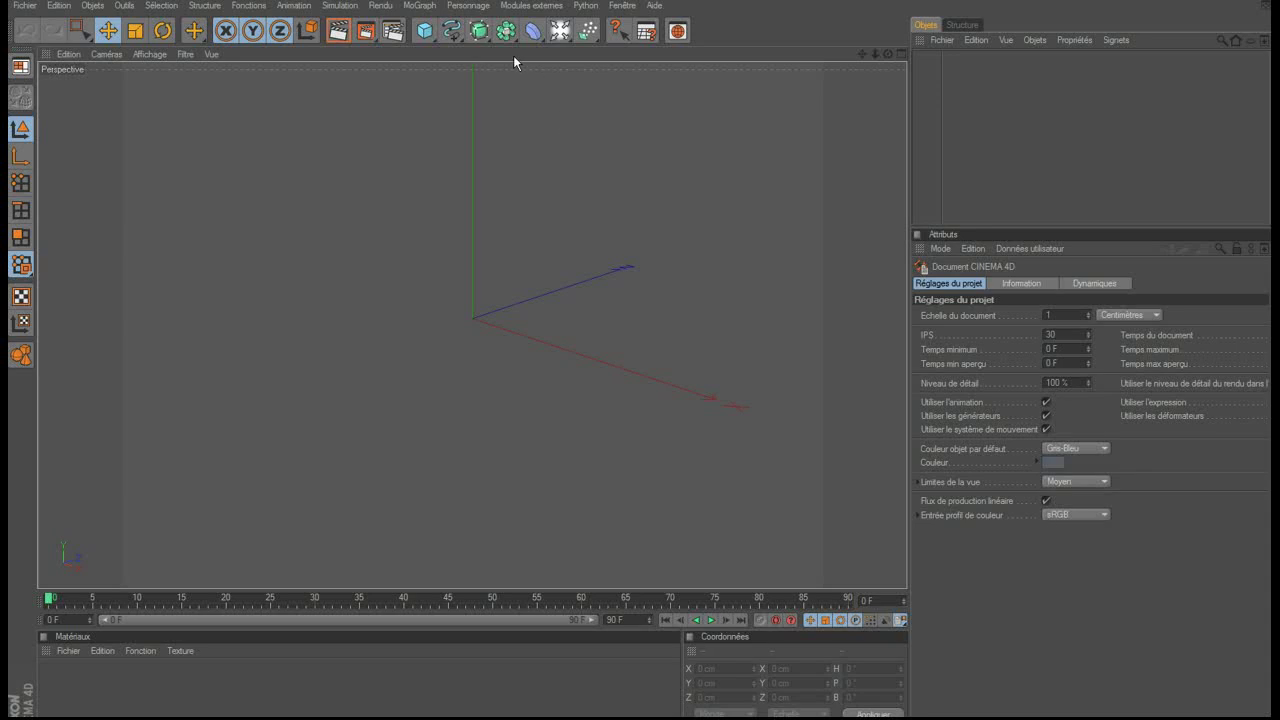
Step: Create an Arc spline and set its type to Anneau (ring)
left_click(455, 32)
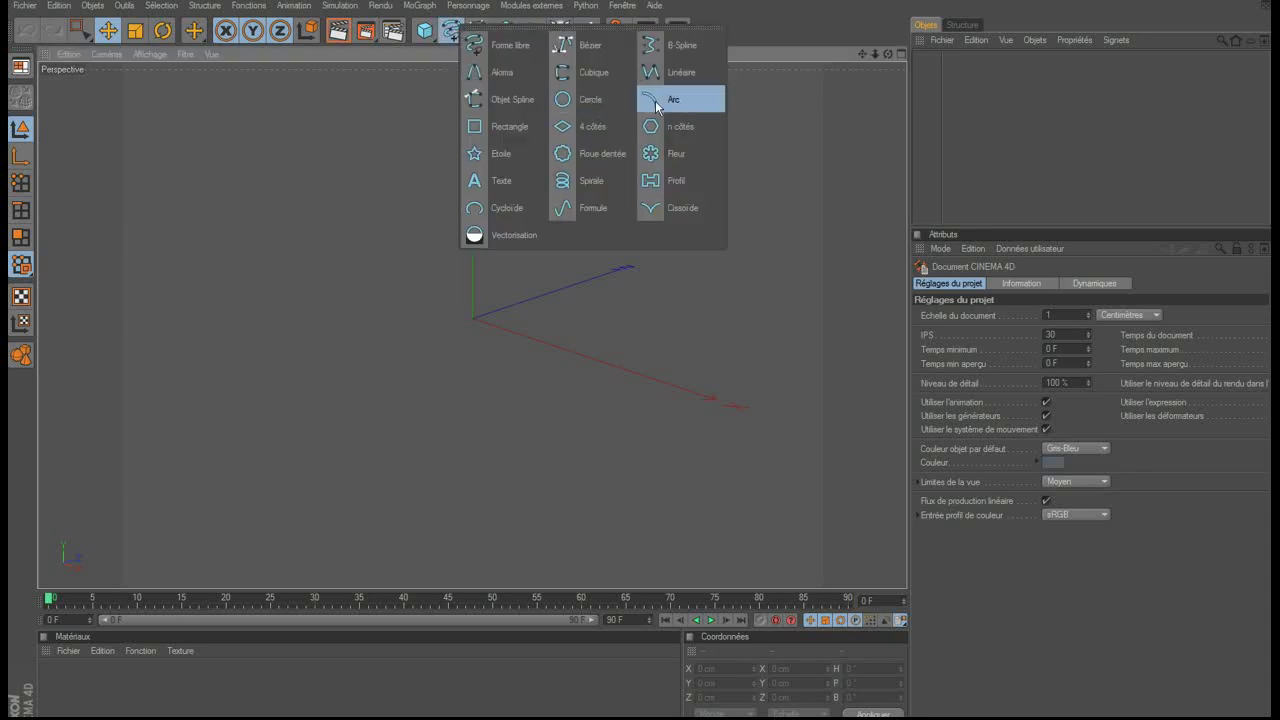
left_click(686, 98)
left_click(988, 285)
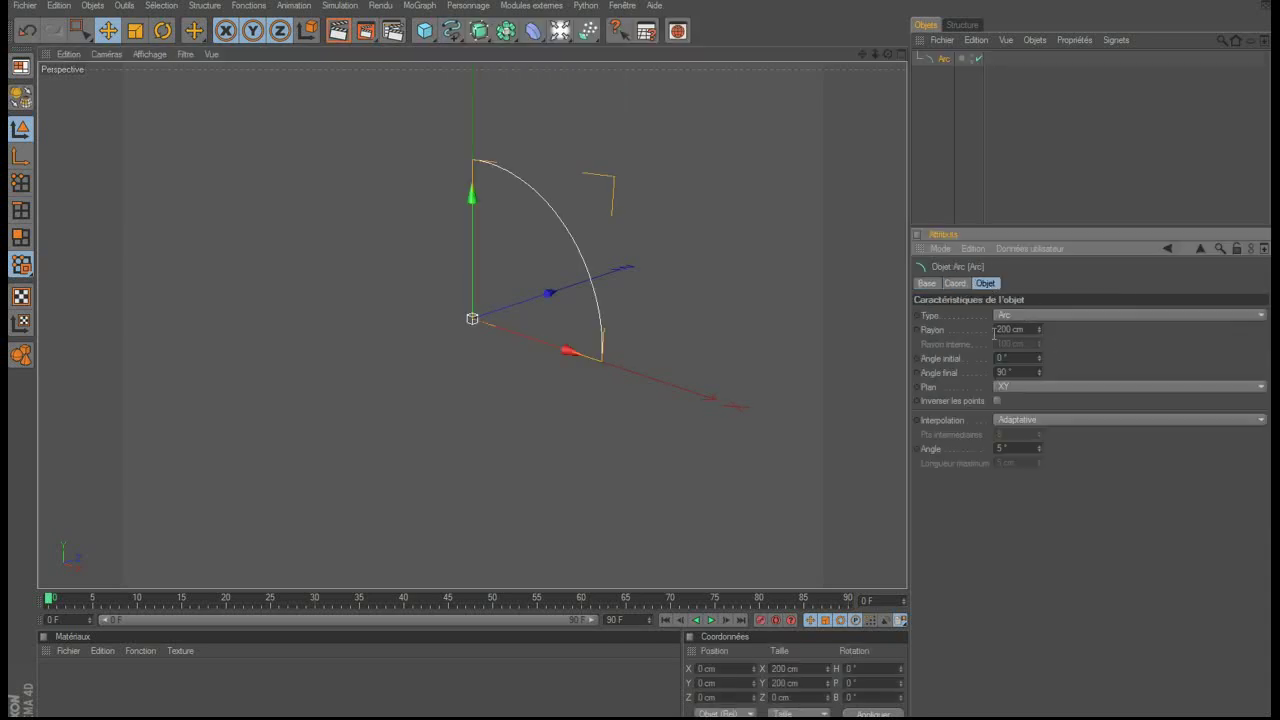
left_click(1030, 316)
left_click(1035, 377)
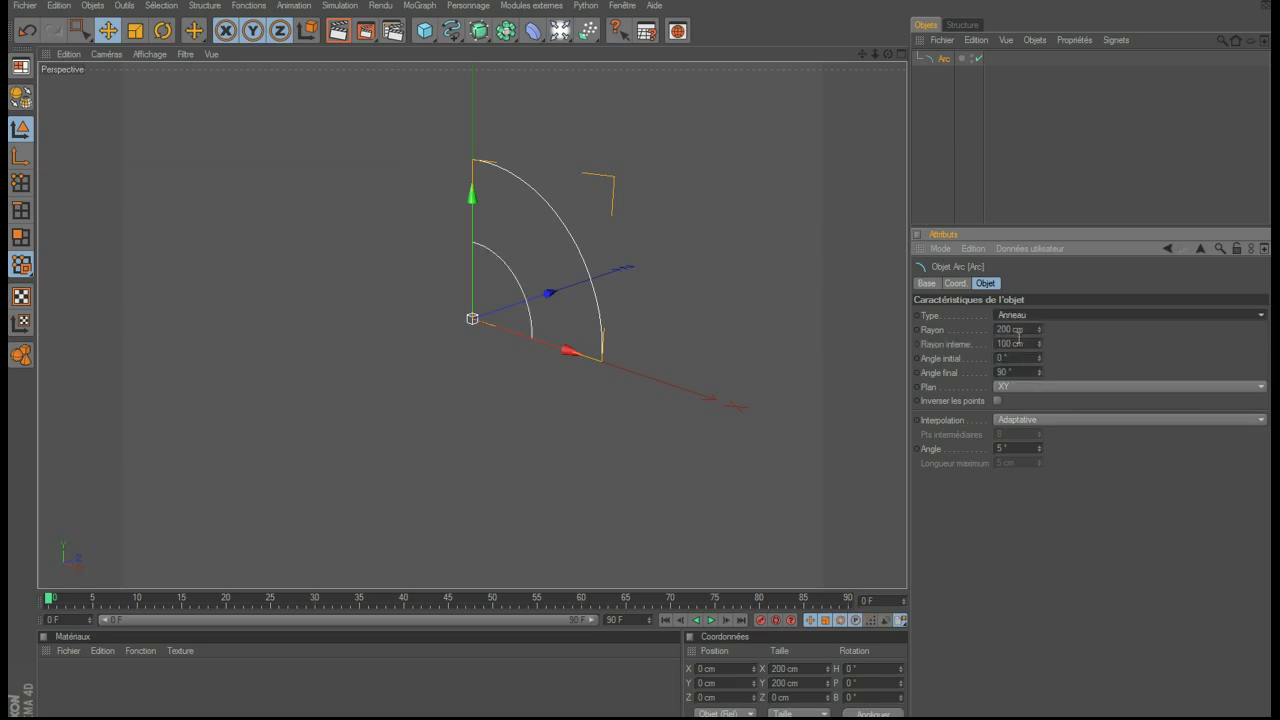
Step: Give the ring arc a 30 cm outer radius and a 25 cm inner radius
left_click(1018, 329)
type("30")
key("Return")
left_click(1030, 348)
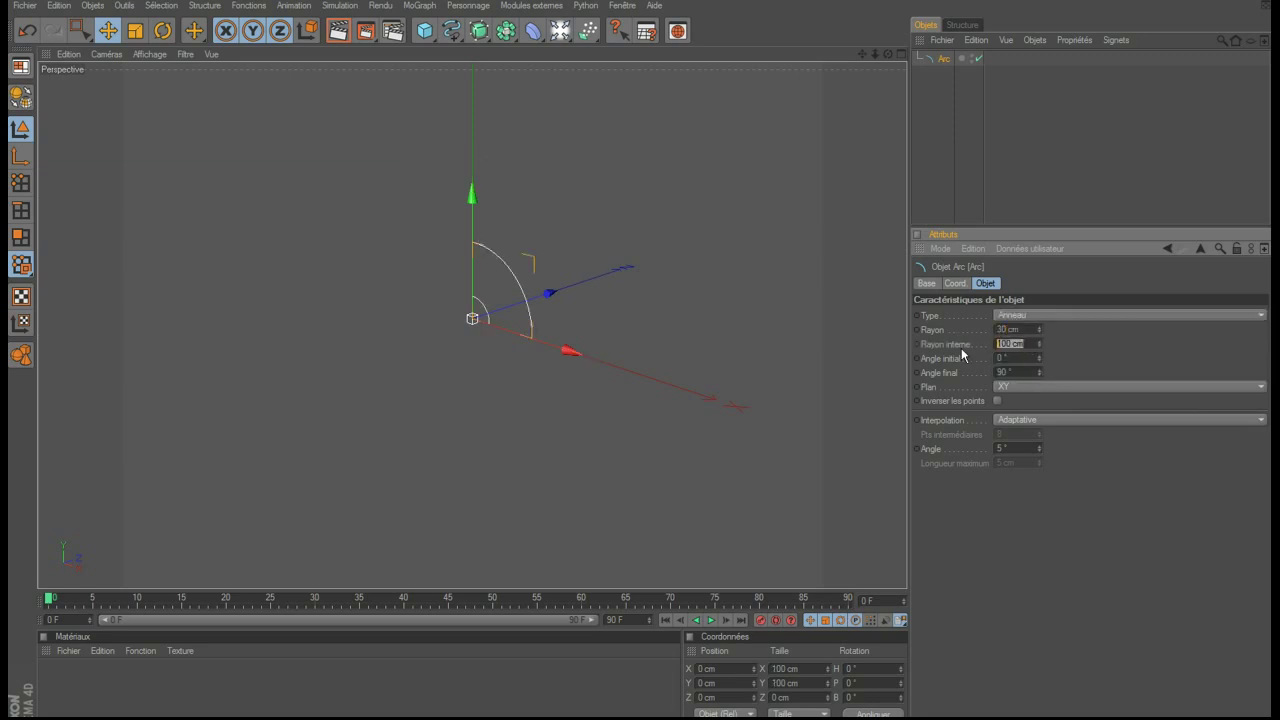
type("25")
key("Return")
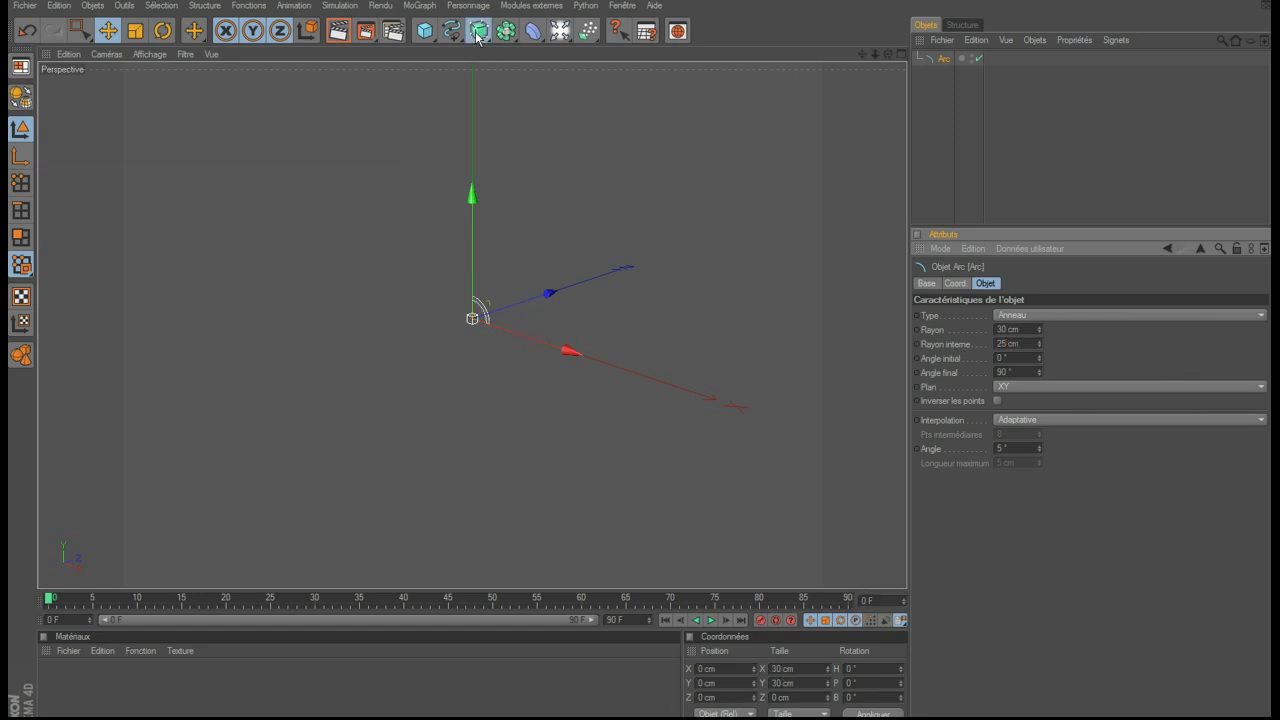
Step: Extrude the arc 1000 cm along Z with 60 subdivisions and group it under a Neutre null
left_click_drag(479, 31, 680, 44)
left_click_drag(936, 76, 959, 59)
left_click(1133, 314)
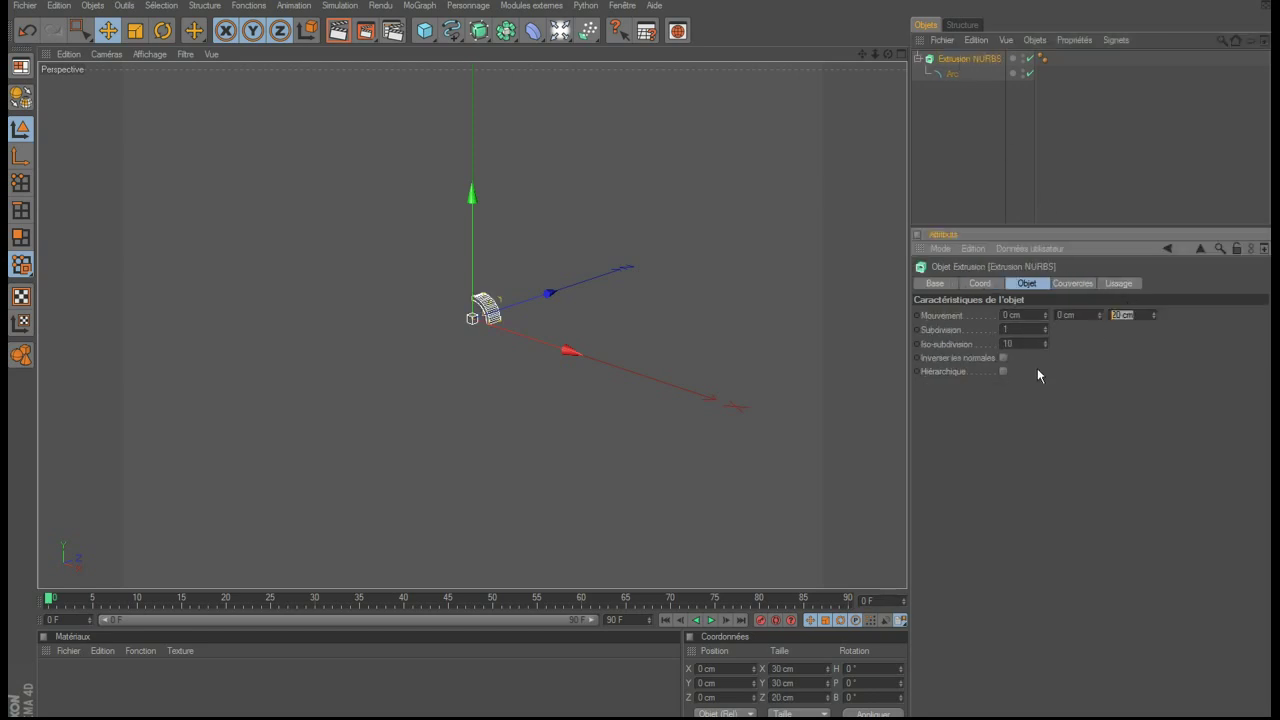
type("1000")
key("Return")
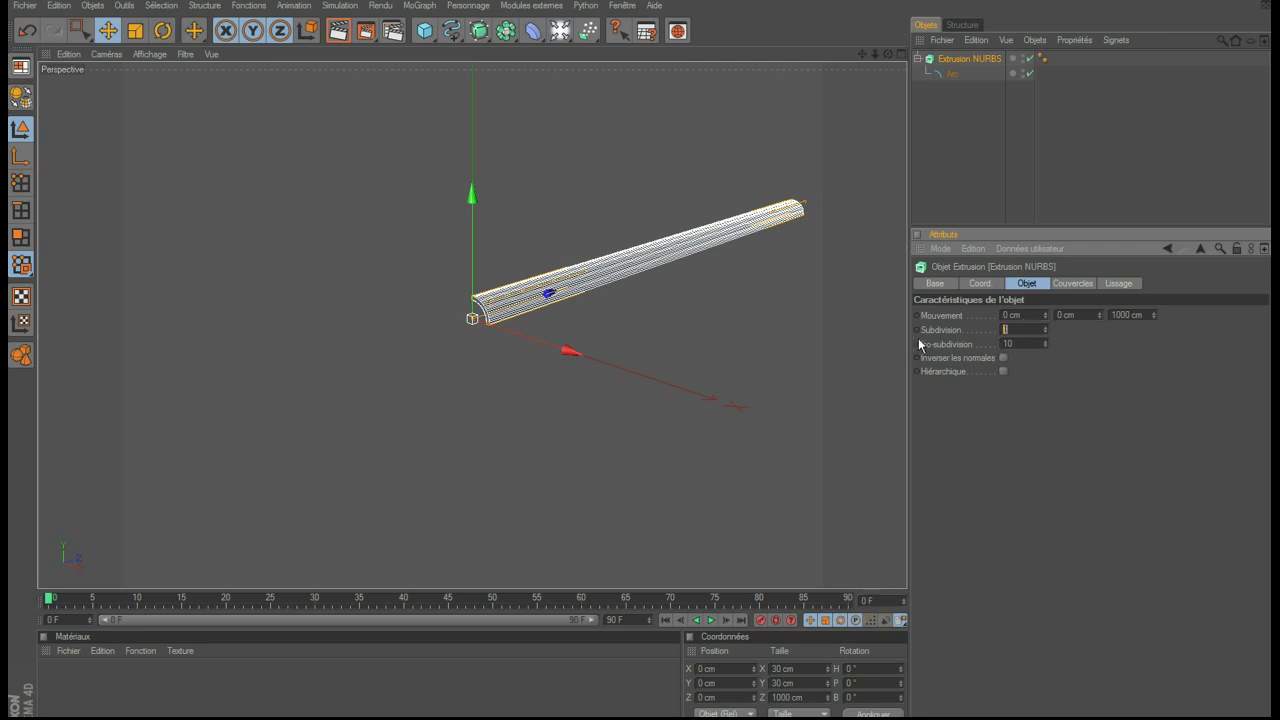
type("60")
key("Return")
mouse_move(862, 54)
left_mouse_down()
mouse_move(889, 58)
mouse_move(862, 54)
left_mouse_up()
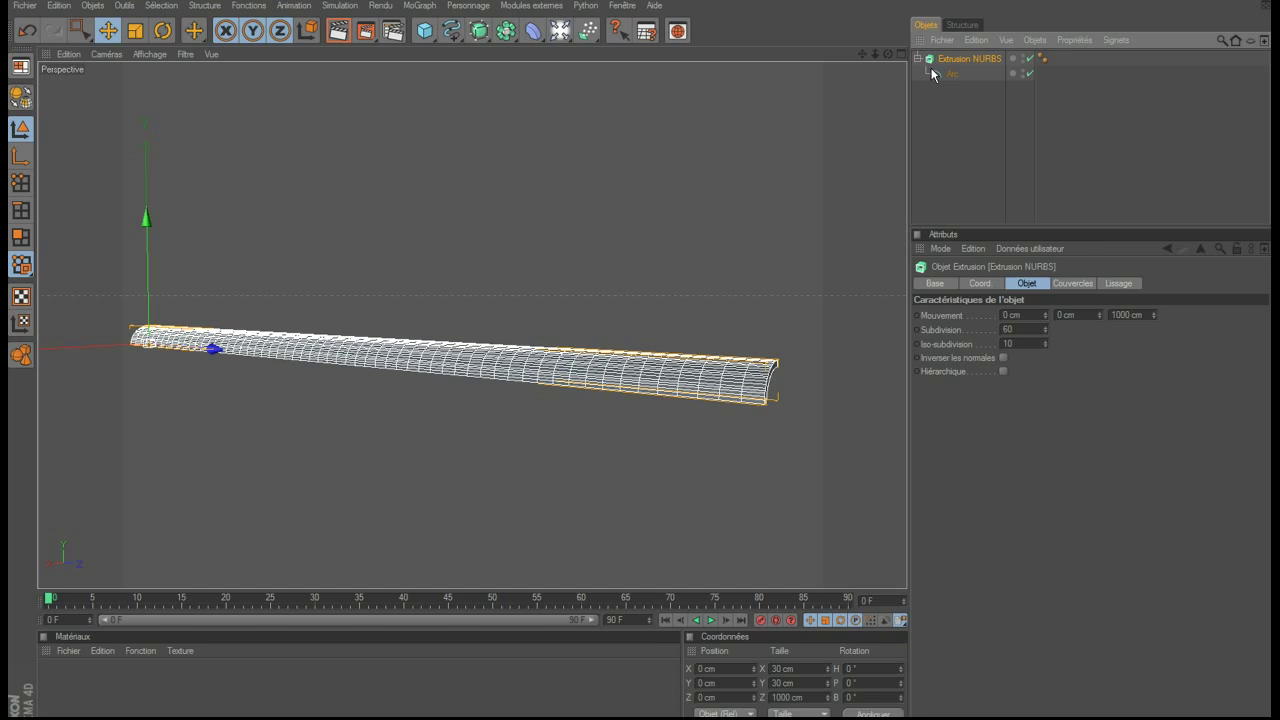
key("alt+g")
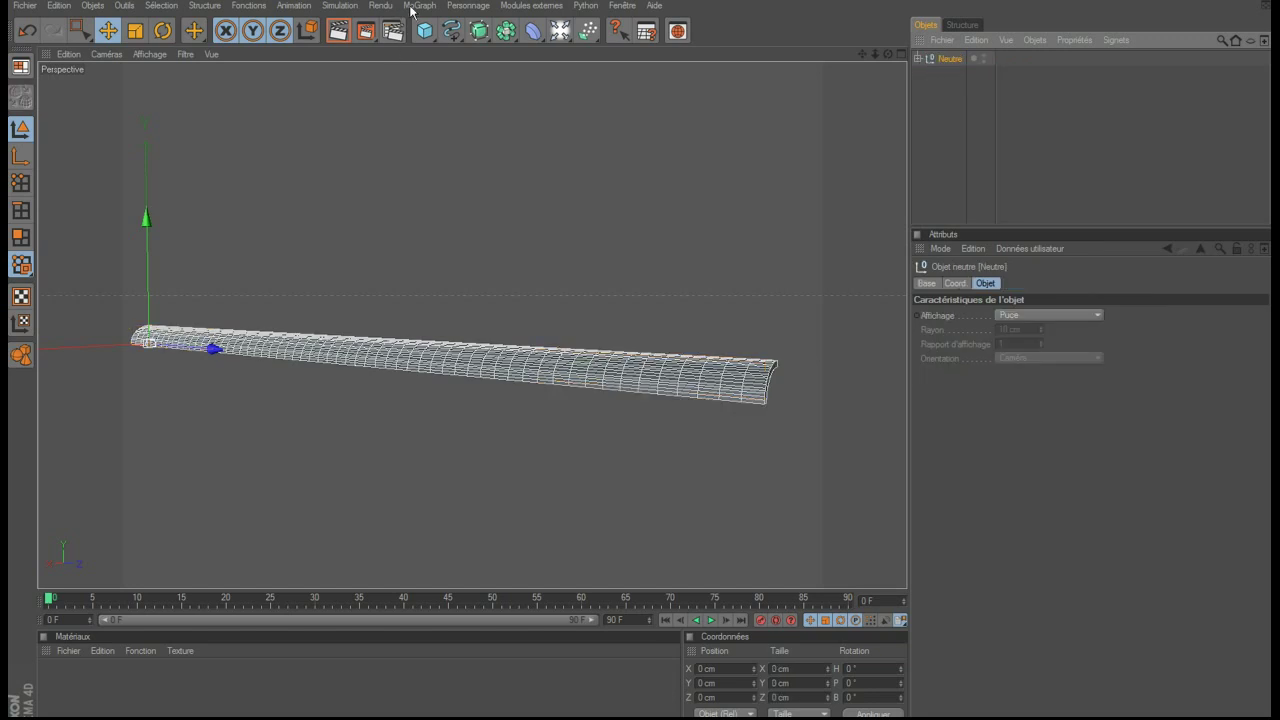
Step: Add a Cloner holding Neutre, set to Radial mode with 6 copies at 0 cm radius
left_click(410, 6)
left_click(440, 112)
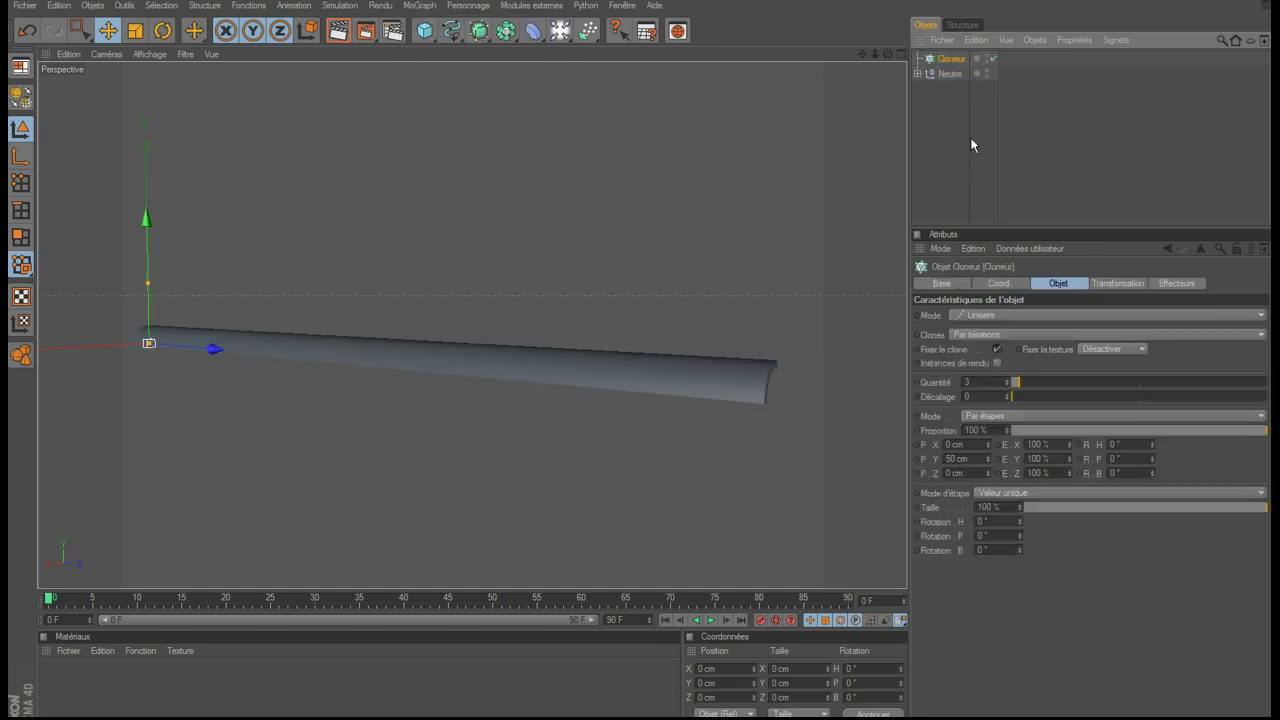
left_click_drag(968, 67, 955, 60)
left_click(950, 58)
left_click(1005, 316)
left_click(1000, 357)
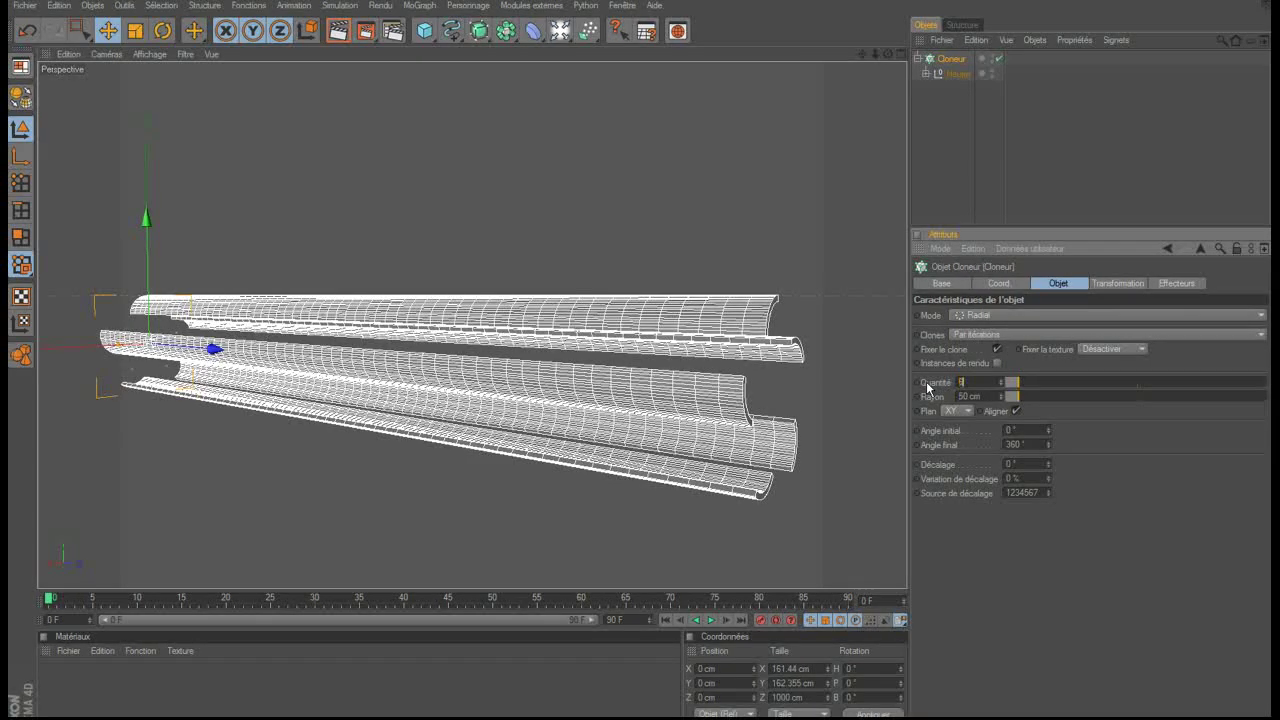
left_click_drag(928, 388, 929, 388)
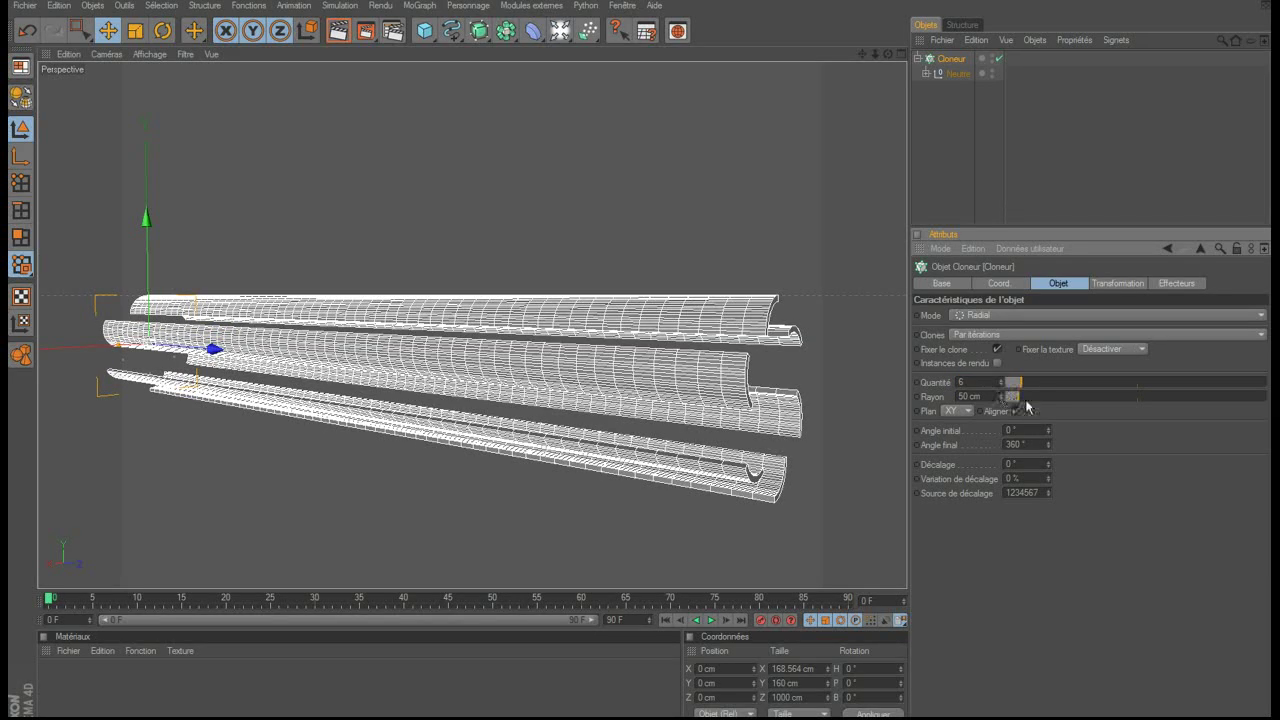
left_click_drag(1022, 404, 1000, 404)
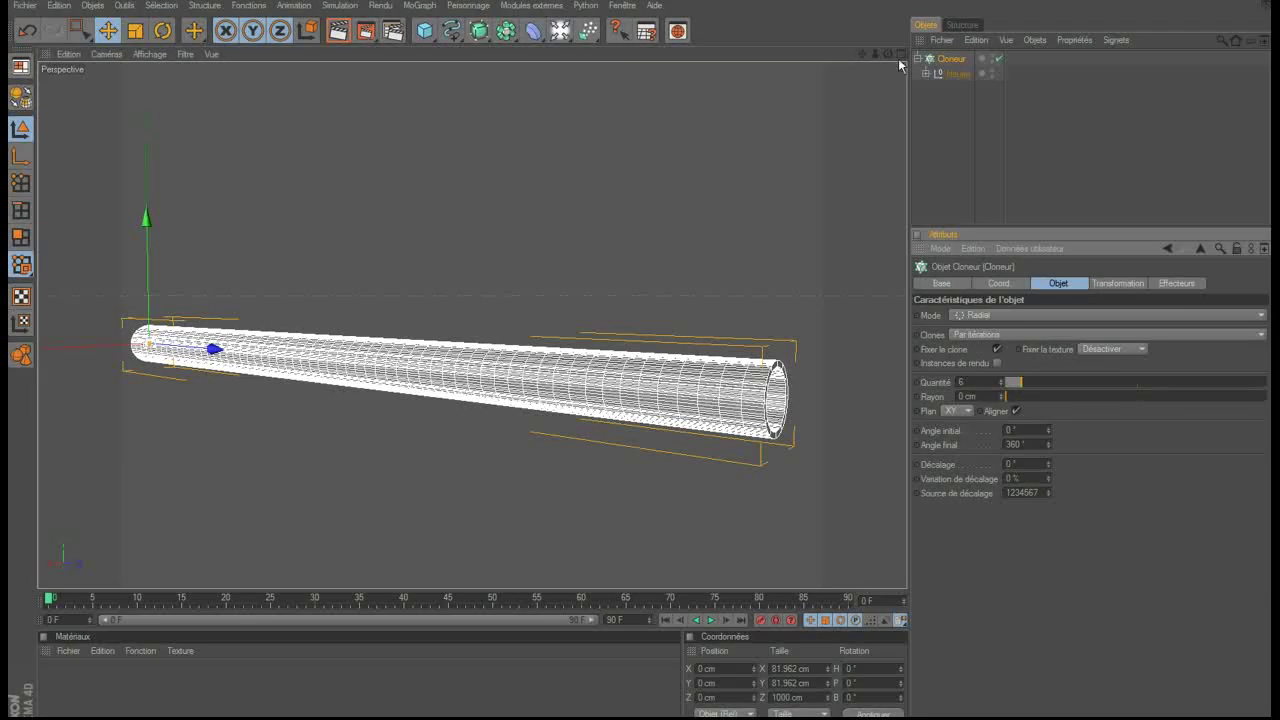
middle_click(886, 281)
left_click_drag(874, 326, 868, 322)
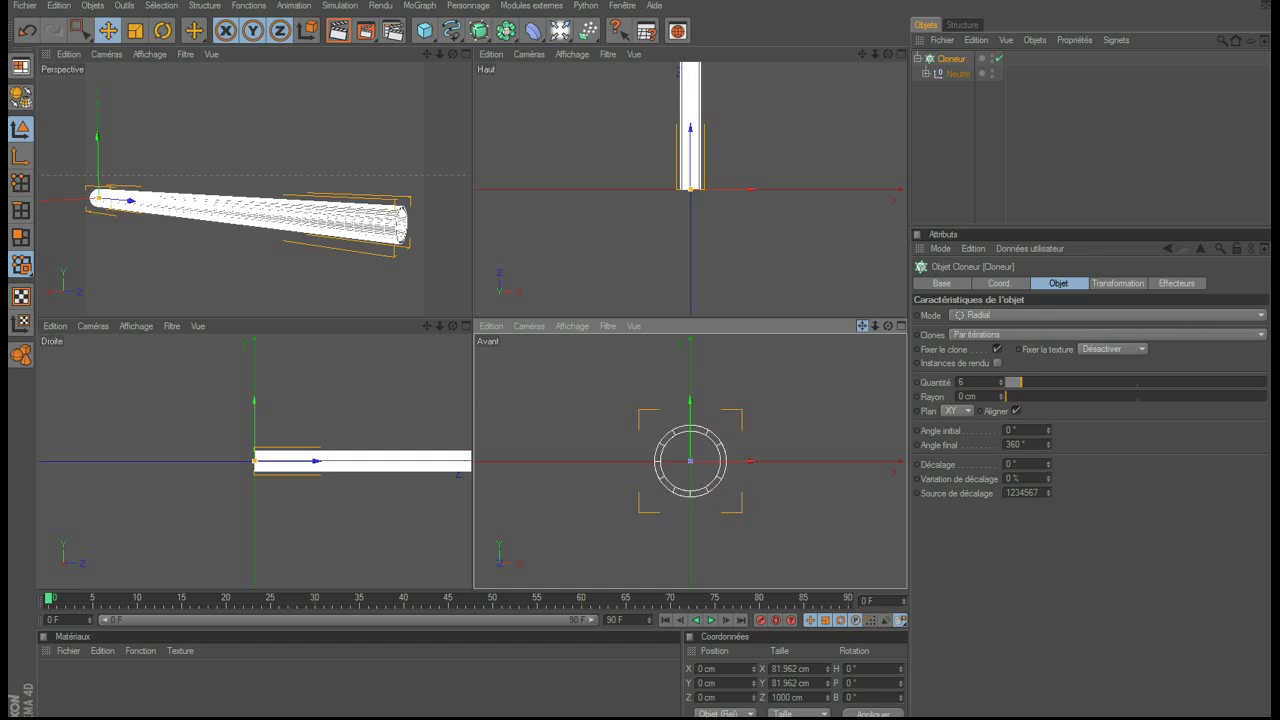
Step: Set the Arc's end angle to 60° and maximize the Perspective view
left_click(926, 74)
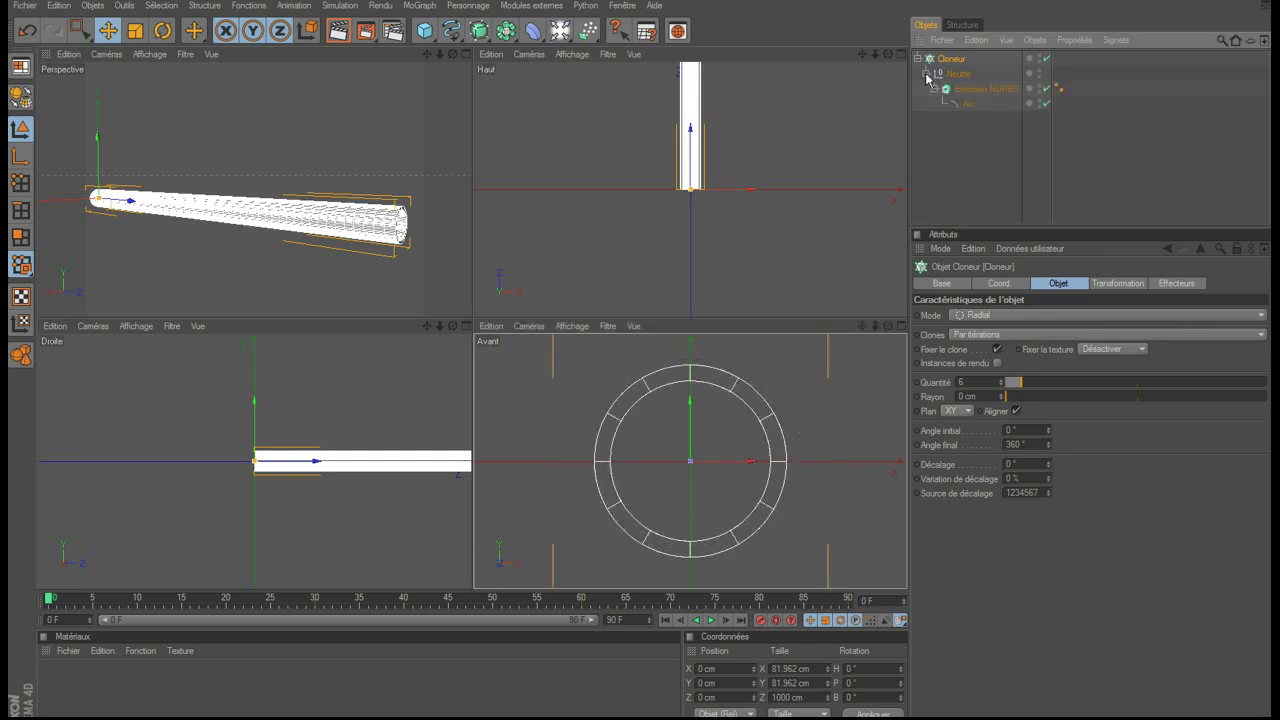
left_click(968, 104)
left_click(1012, 371)
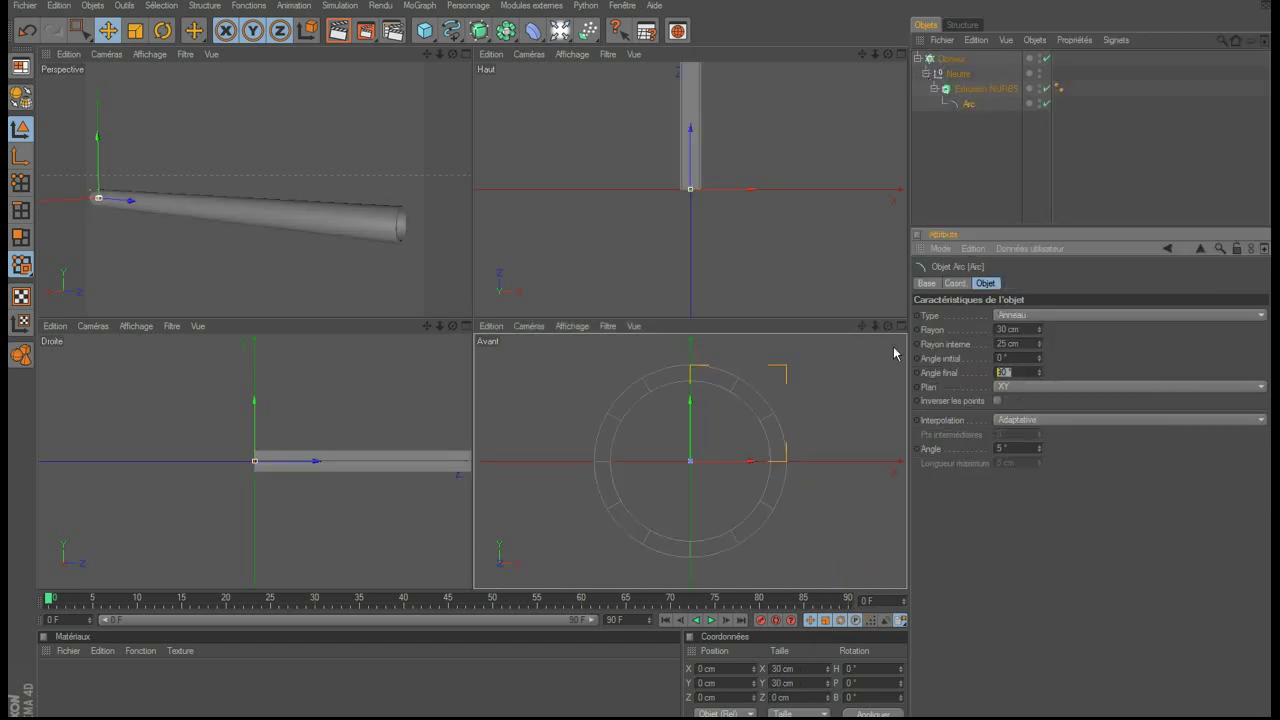
type("0")
key("Return")
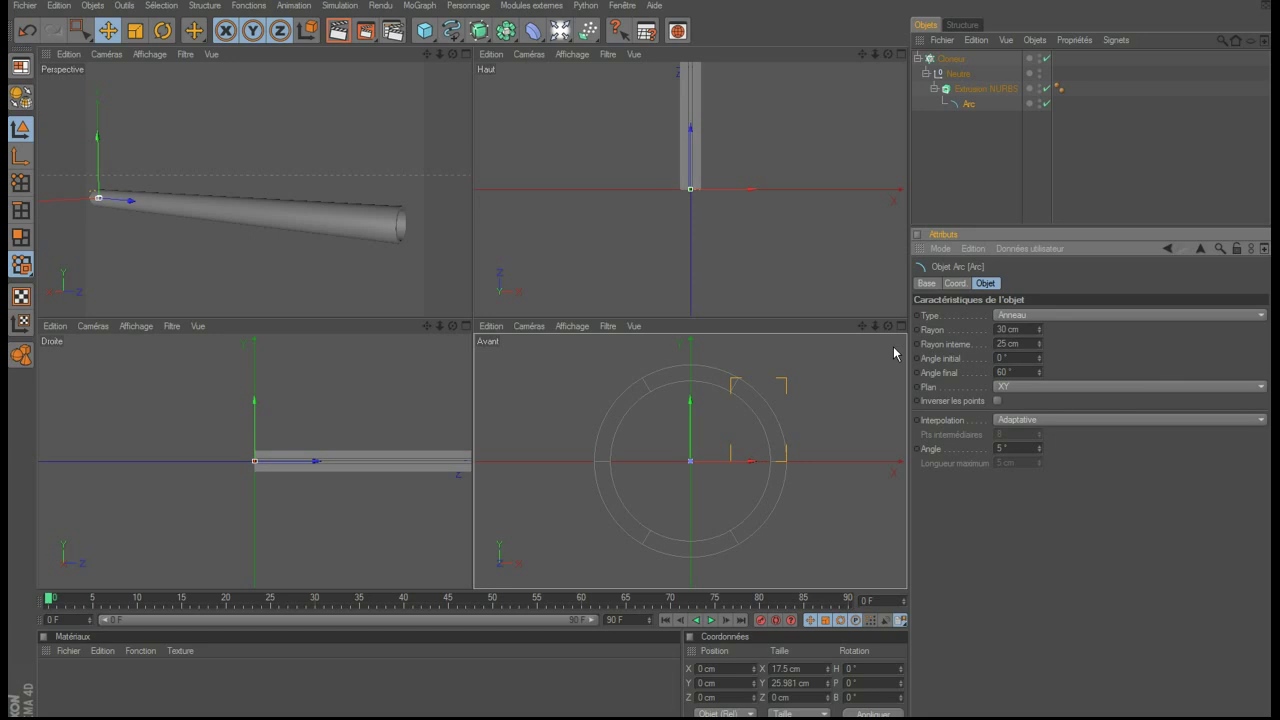
left_click(466, 54)
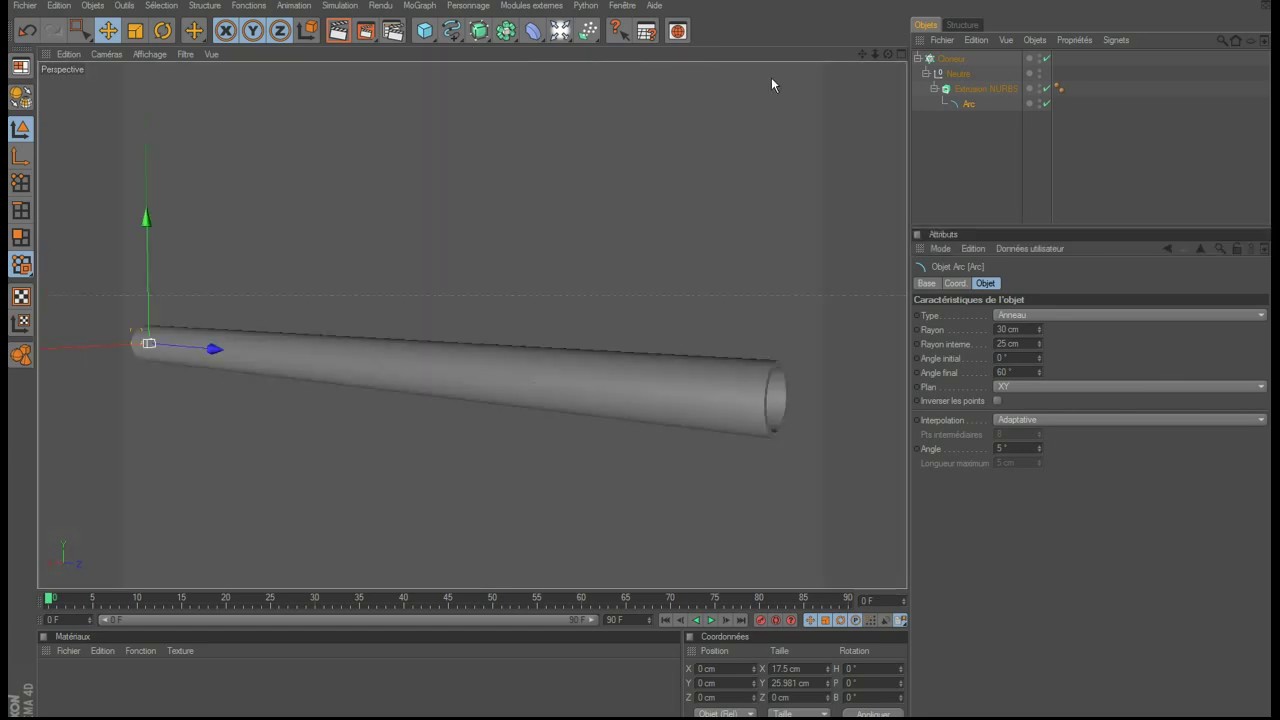
Step: Add an Incurvation bend deformer with 90° strength
left_click_drag(533, 31, 550, 45)
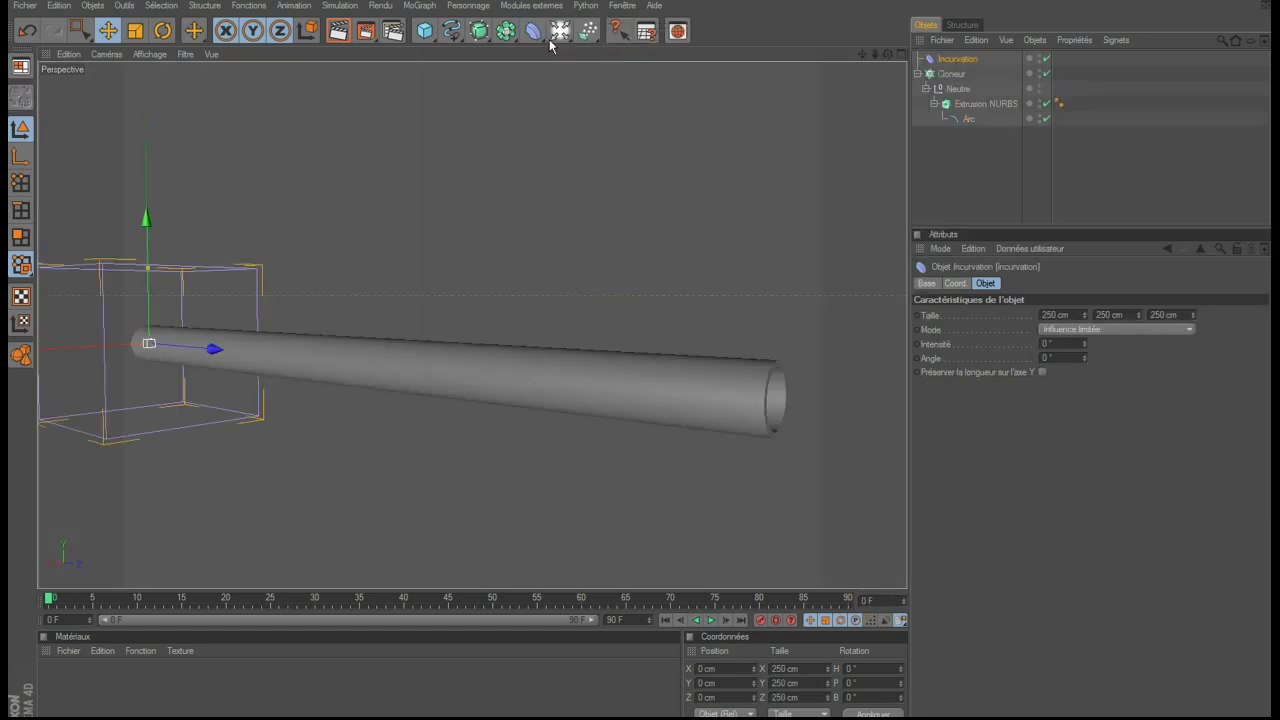
left_click(1072, 345)
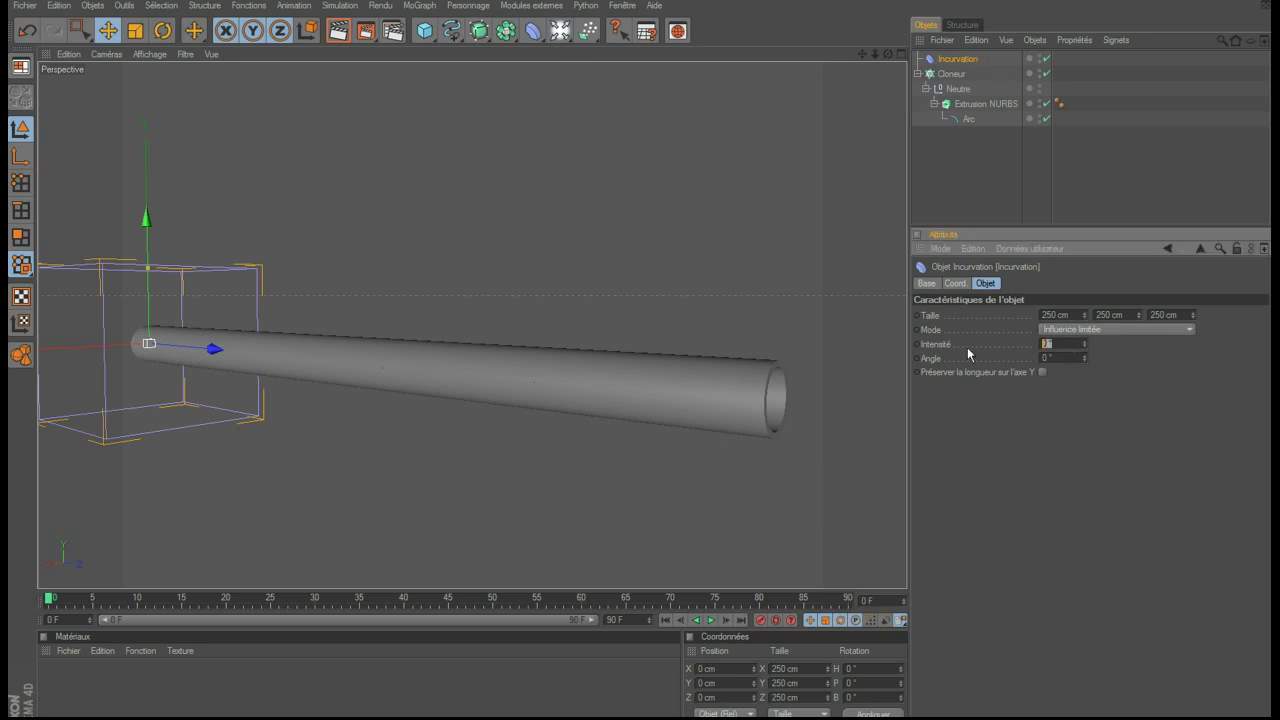
type("90")
key("Return")
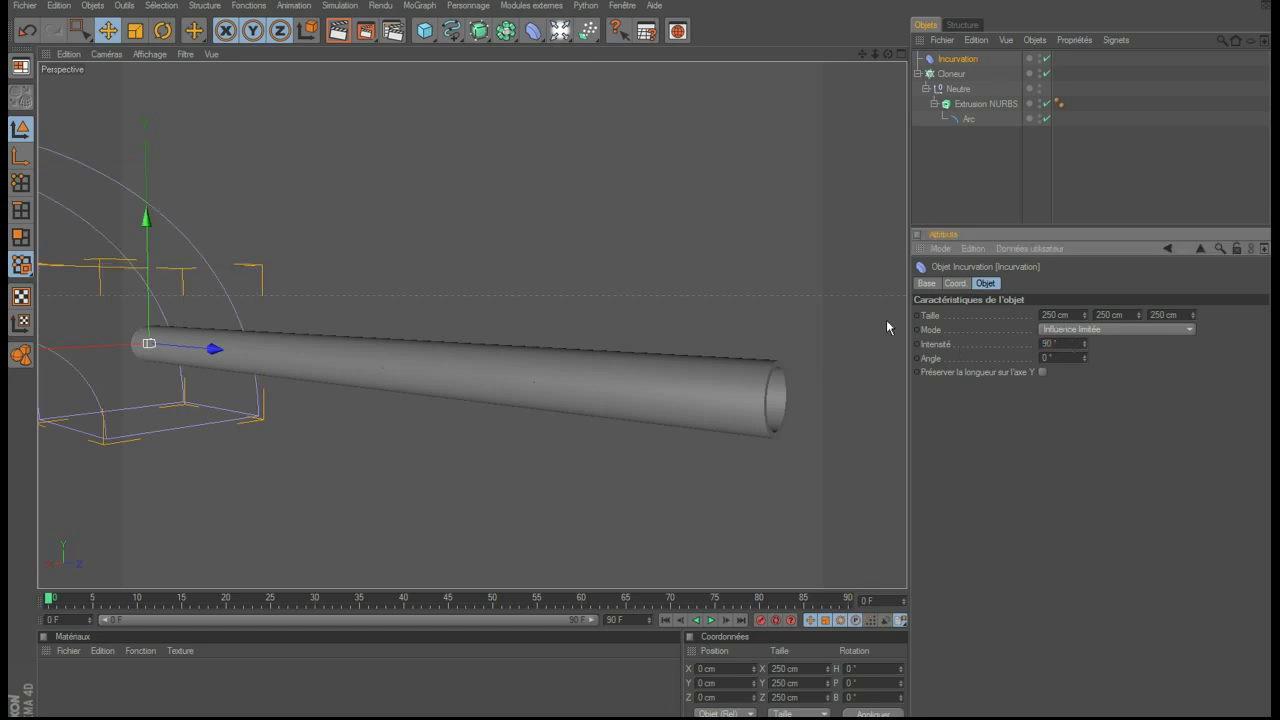
Step: Rotate the bend to H -90°, P -60°, B -90° and place it inside the Neutre group
left_click(956, 284)
left_click(1200, 314)
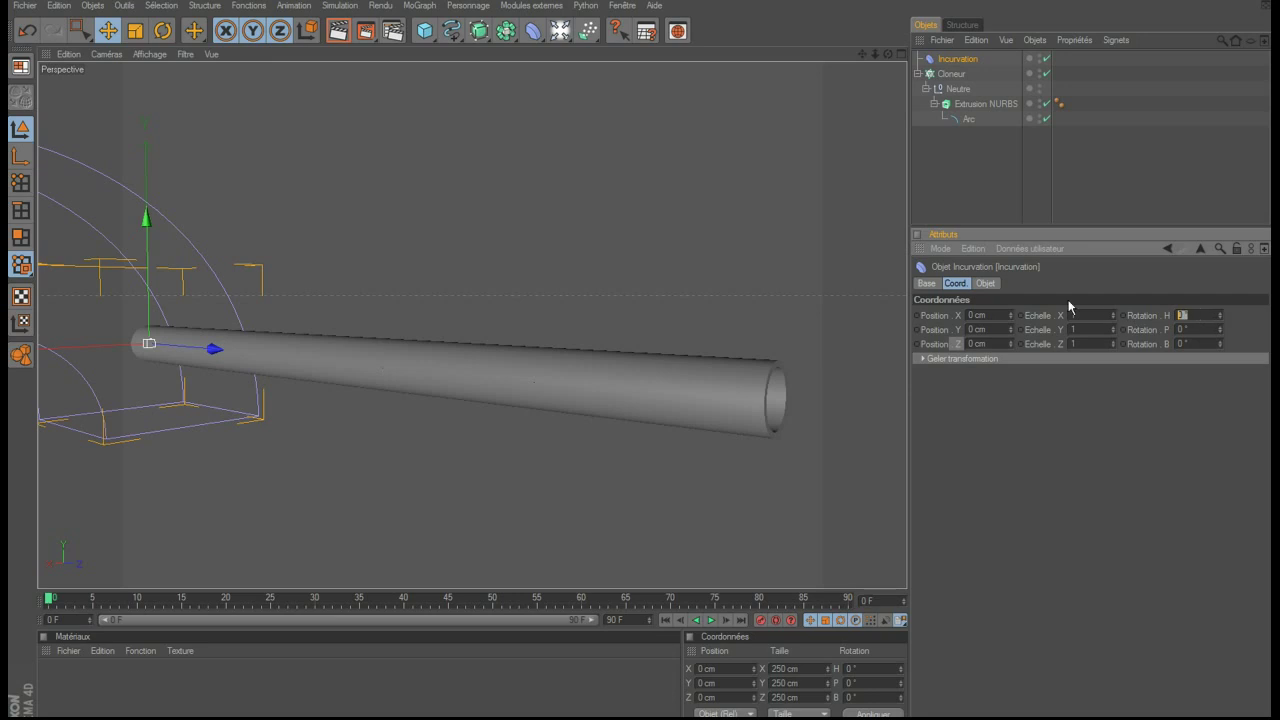
type("0")
key("Return")
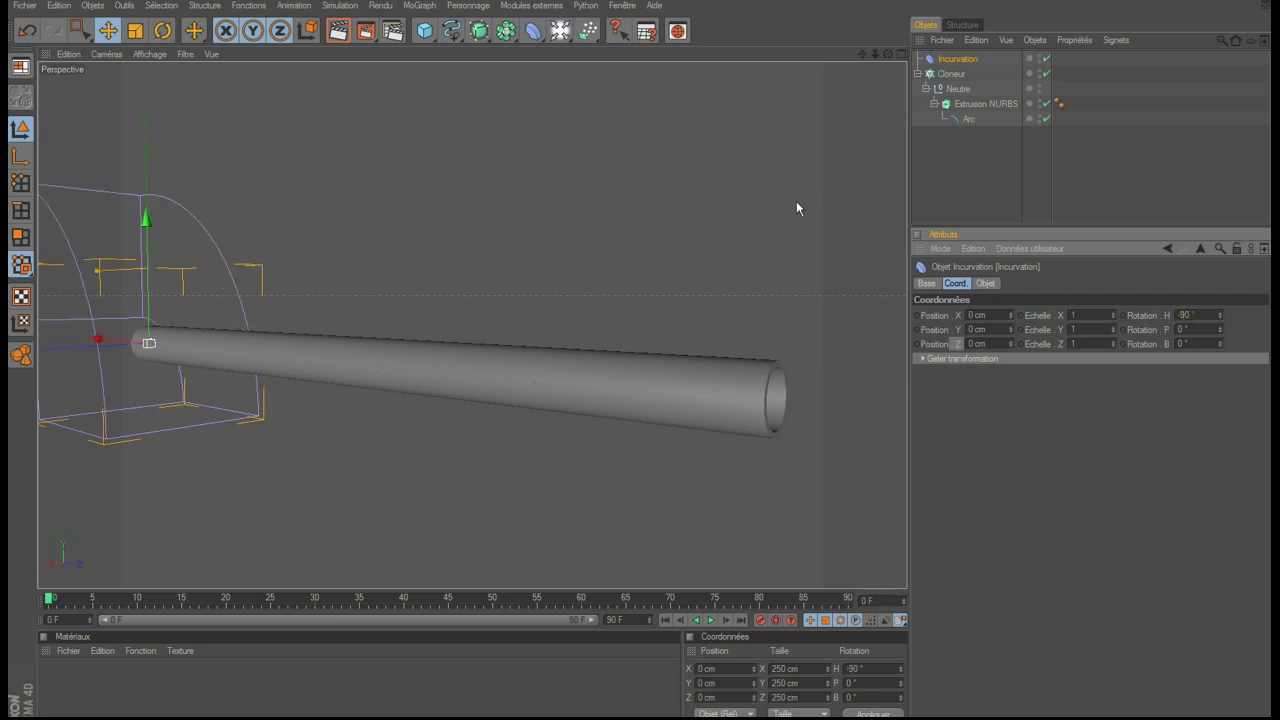
left_click(1177, 330)
type("-60")
key("Return")
left_click(1190, 344)
type("-90")
key("Return")
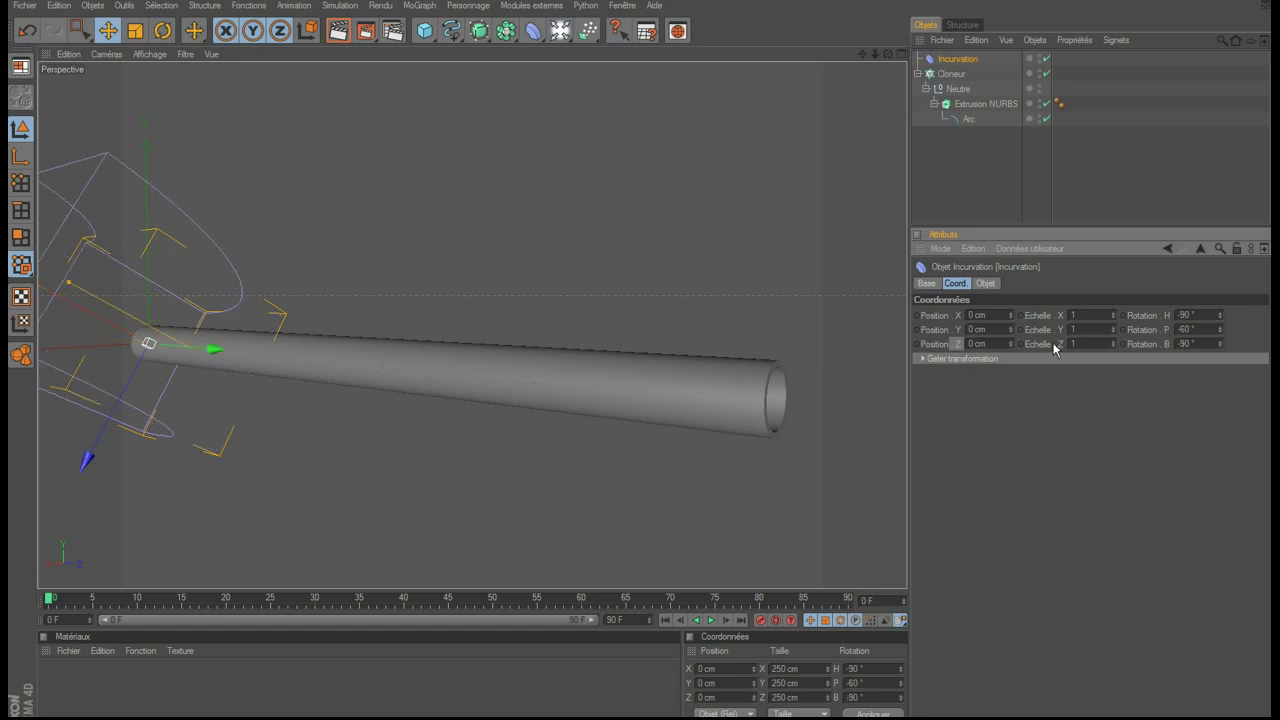
left_click_drag(946, 59, 965, 104)
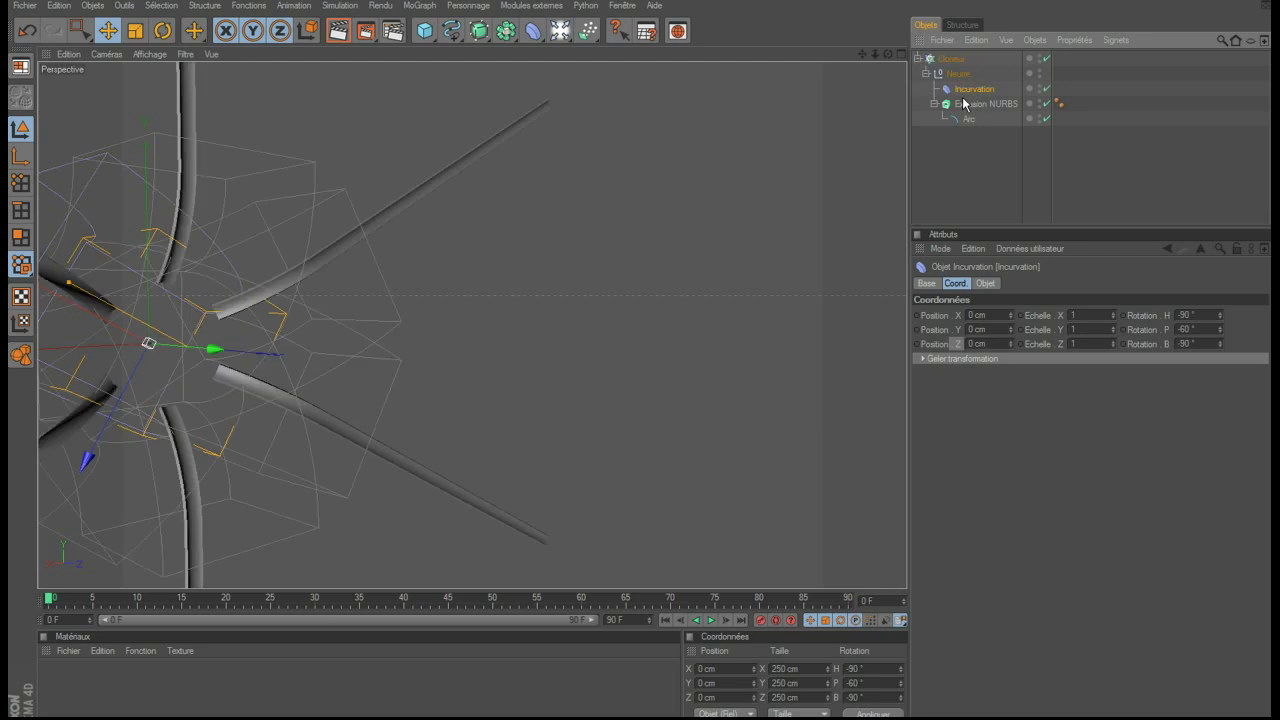
Step: Slide the bend along the tube, hide wireframe cages, and show the Extrusion NURBS settings at frame 5
left_click_drag(213, 349, 455, 371)
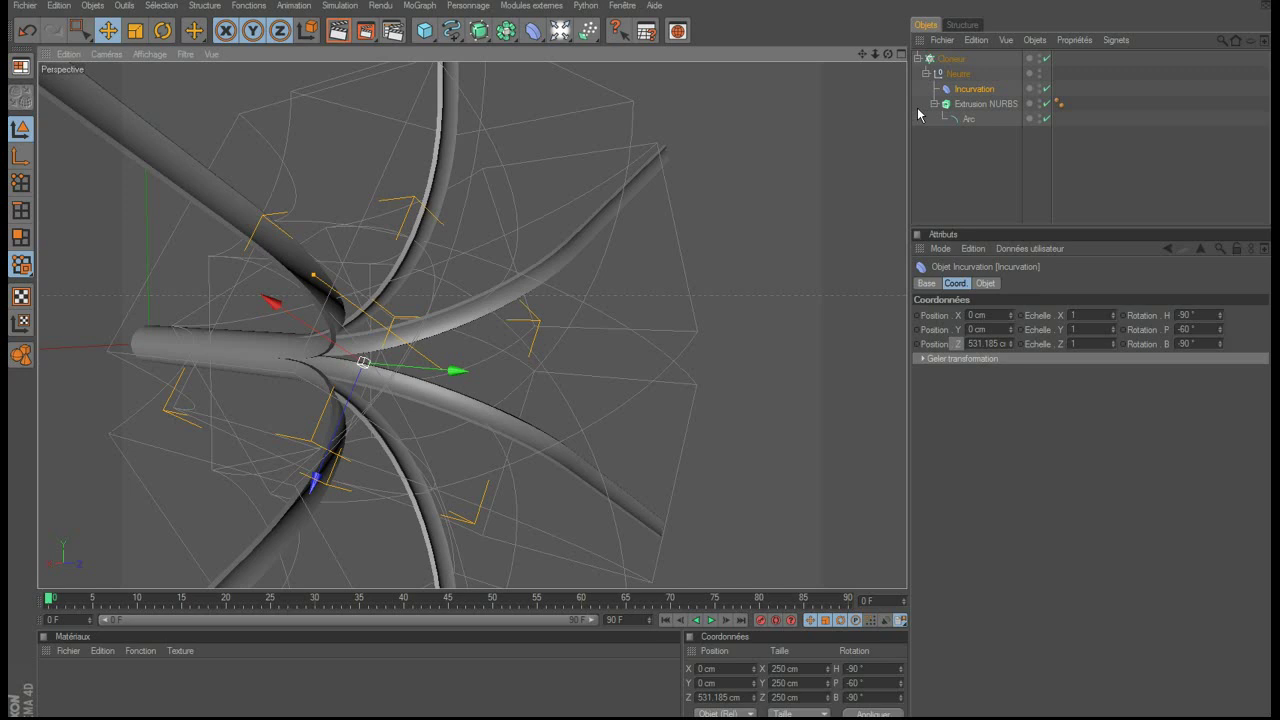
left_click(1038, 89)
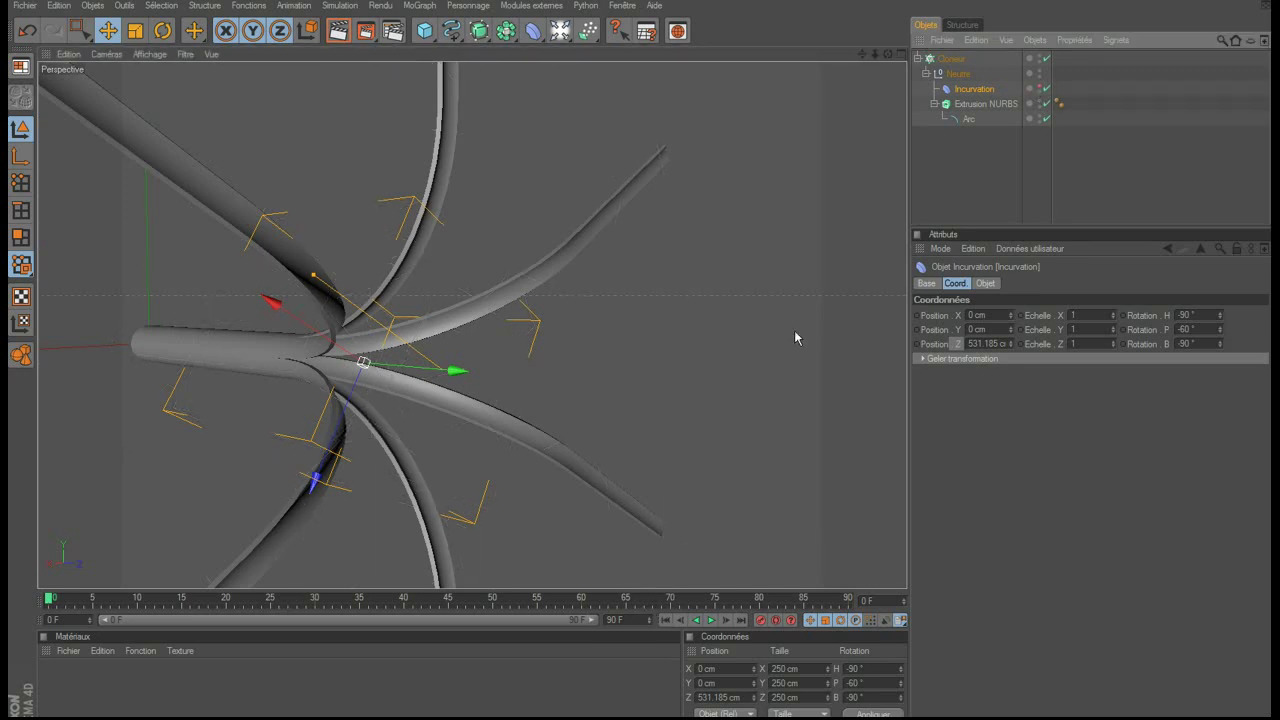
left_click(970, 105)
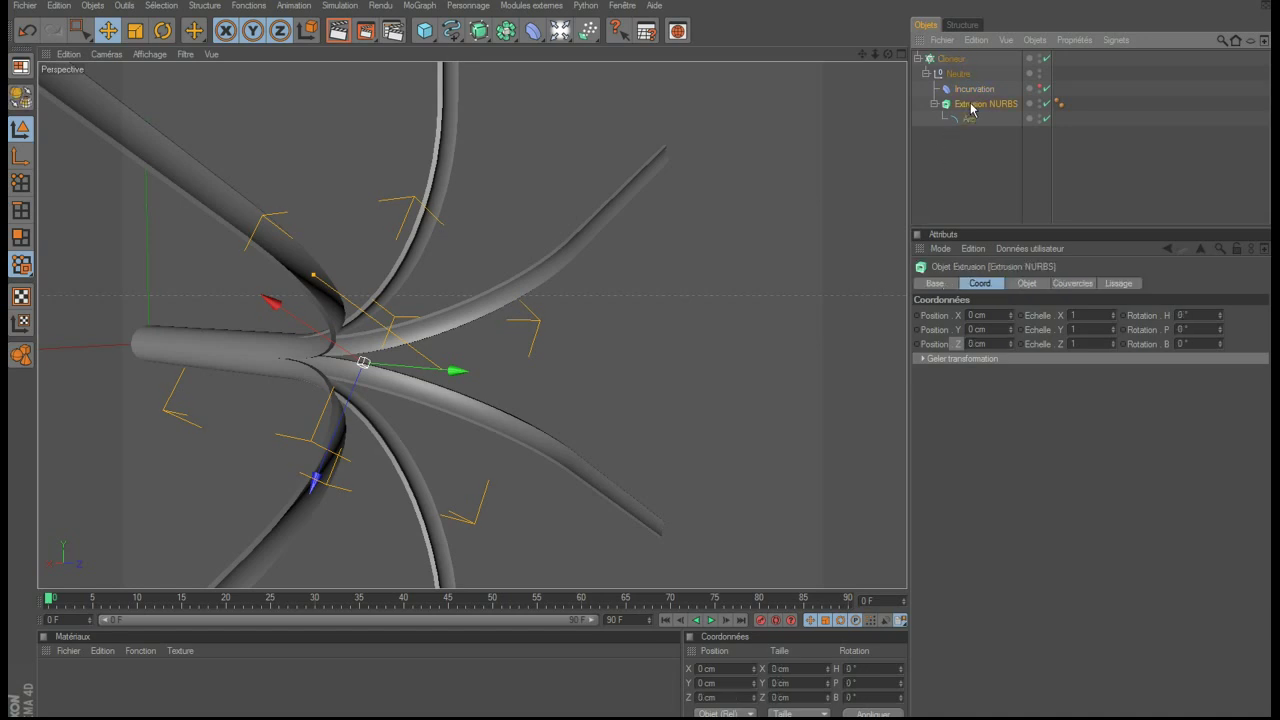
left_click(1027, 283)
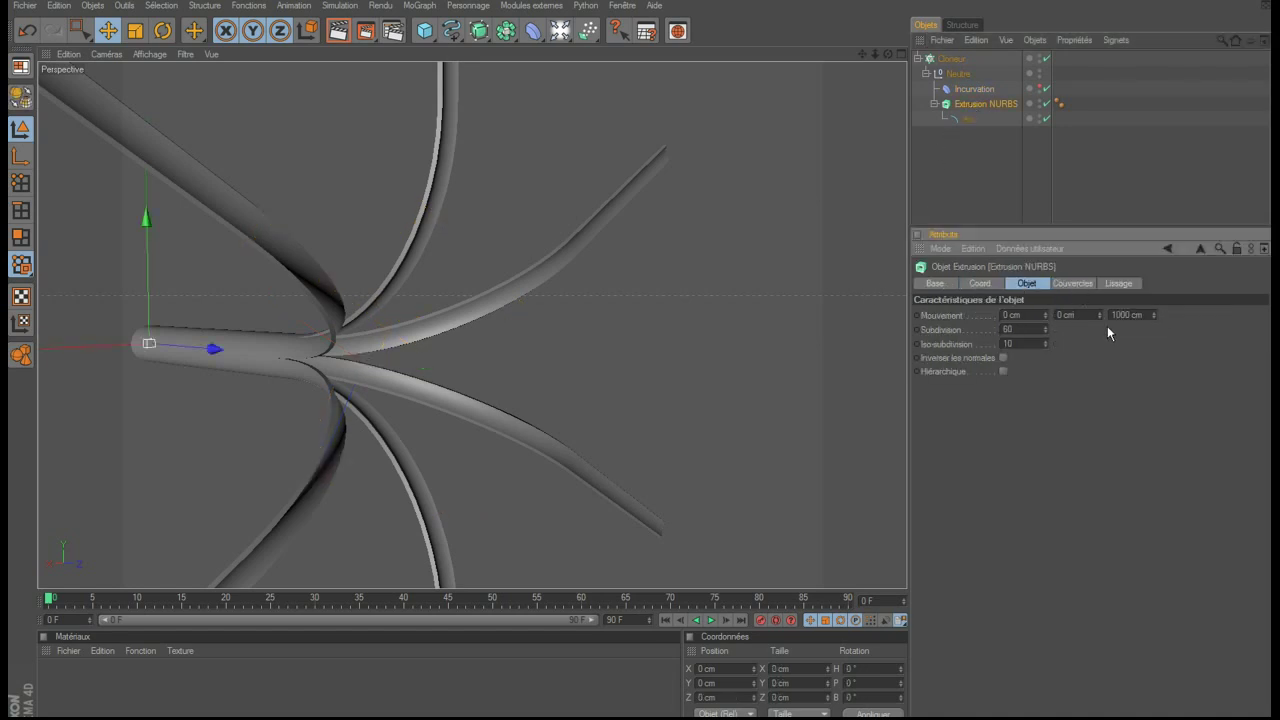
left_click_drag(47, 597, 92, 597)
Step: Keyframe the extrusion depth at 20 cm on frame 5
left_click(1138, 314)
type("20")
key("Return")
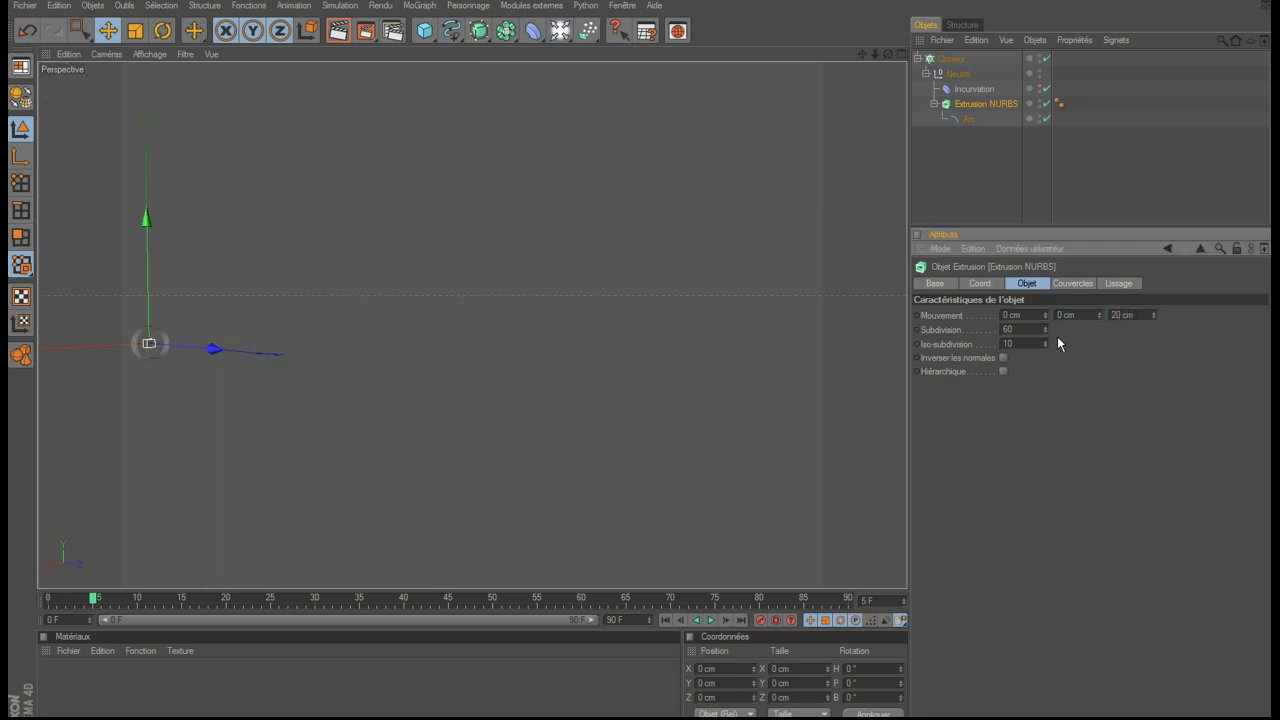
left_click(917, 315)
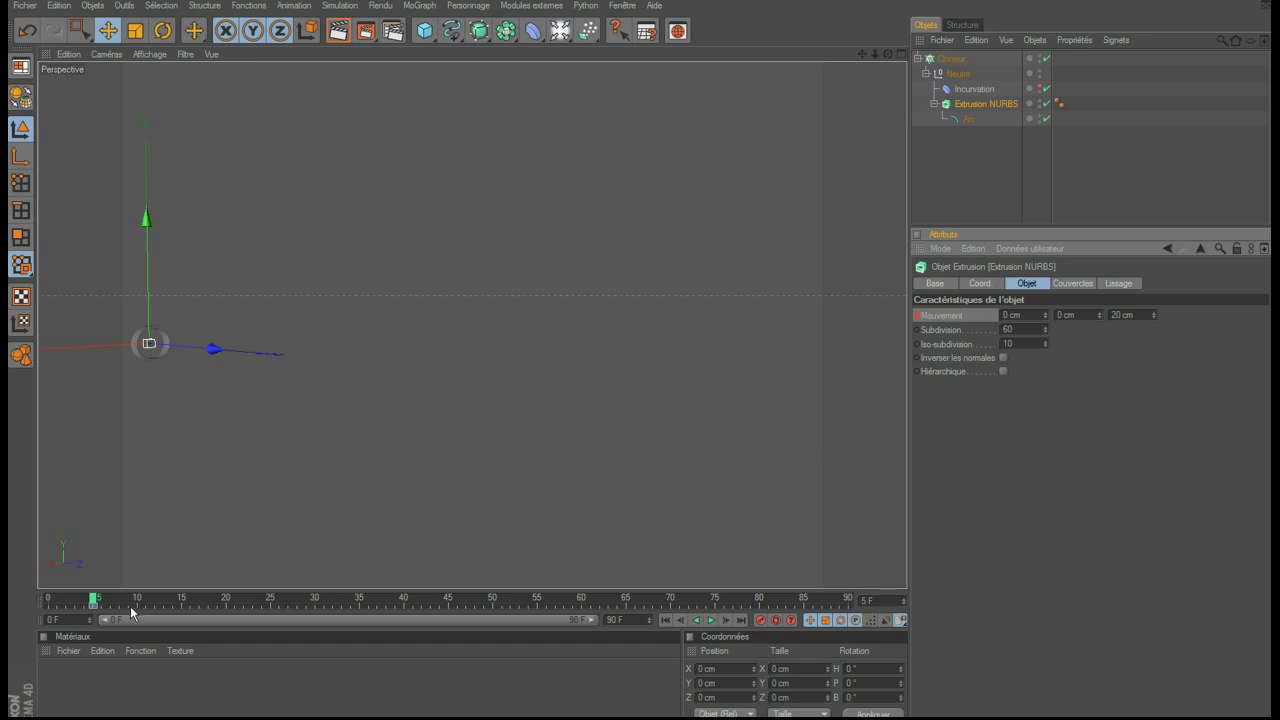
Step: Keyframe the extrusion depth at 1000 cm on frame 60
left_click_drag(93, 598, 582, 624)
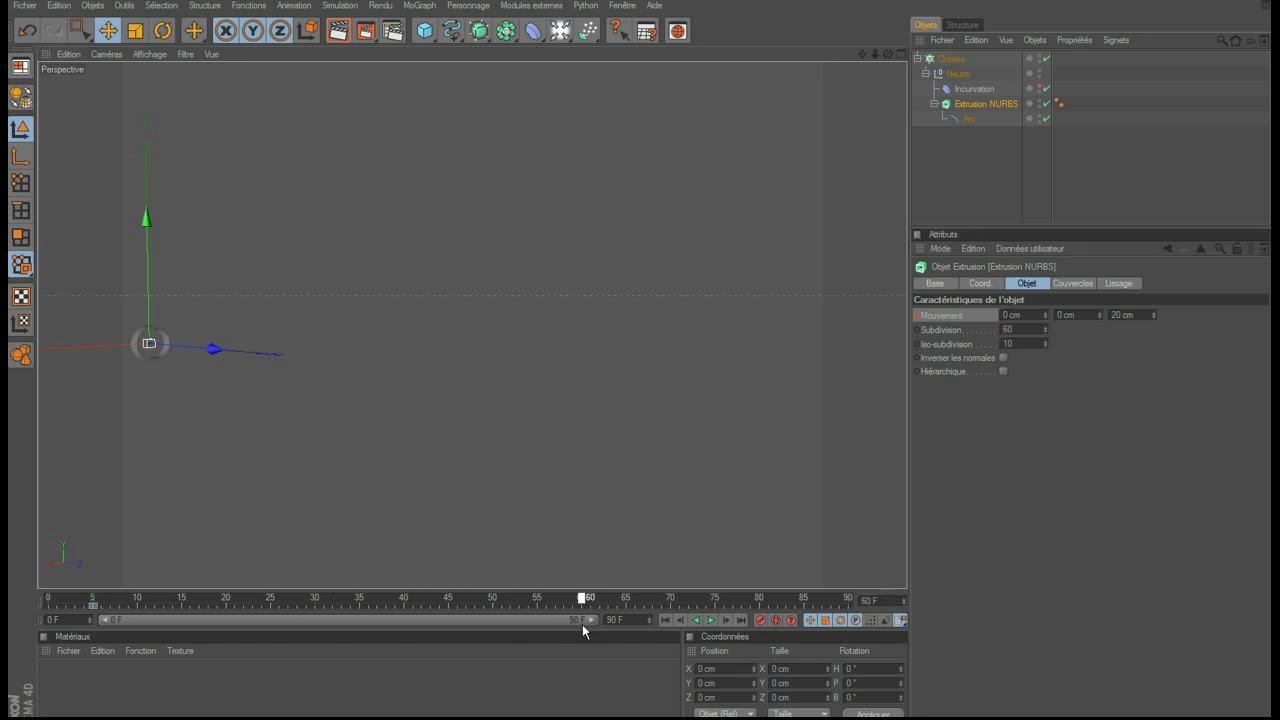
left_click(1146, 318)
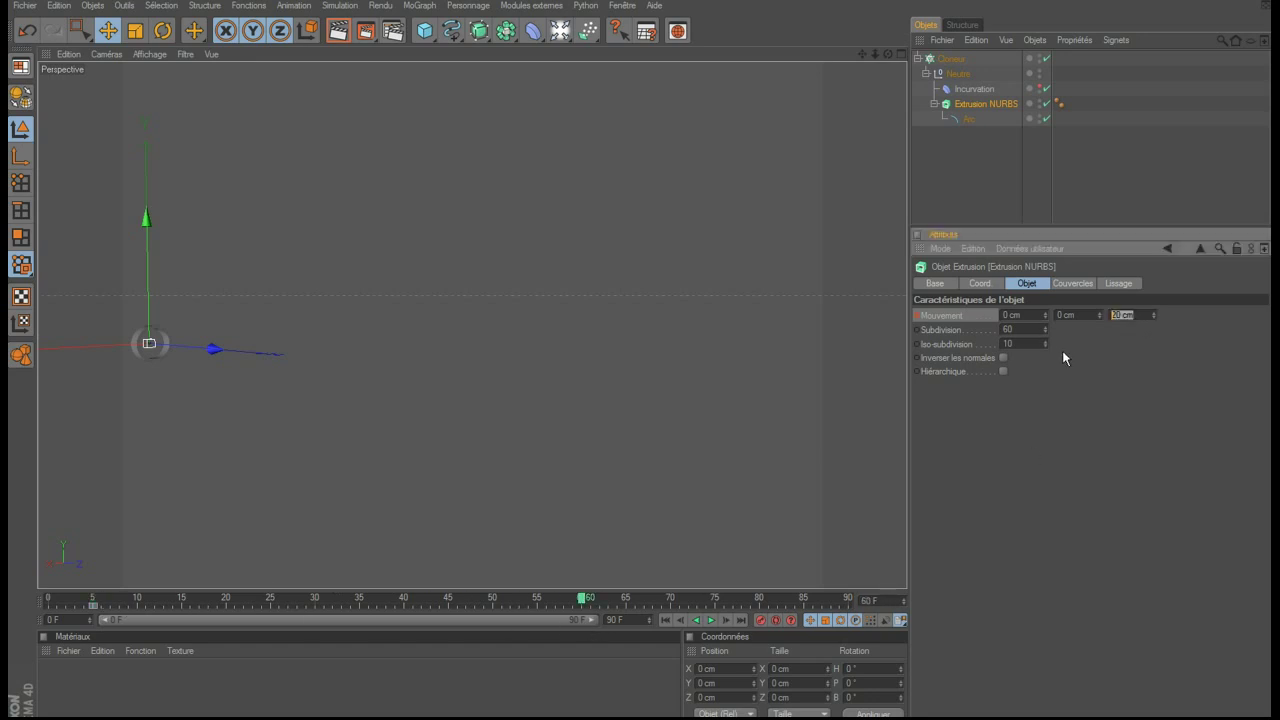
type("1000")
key("Return")
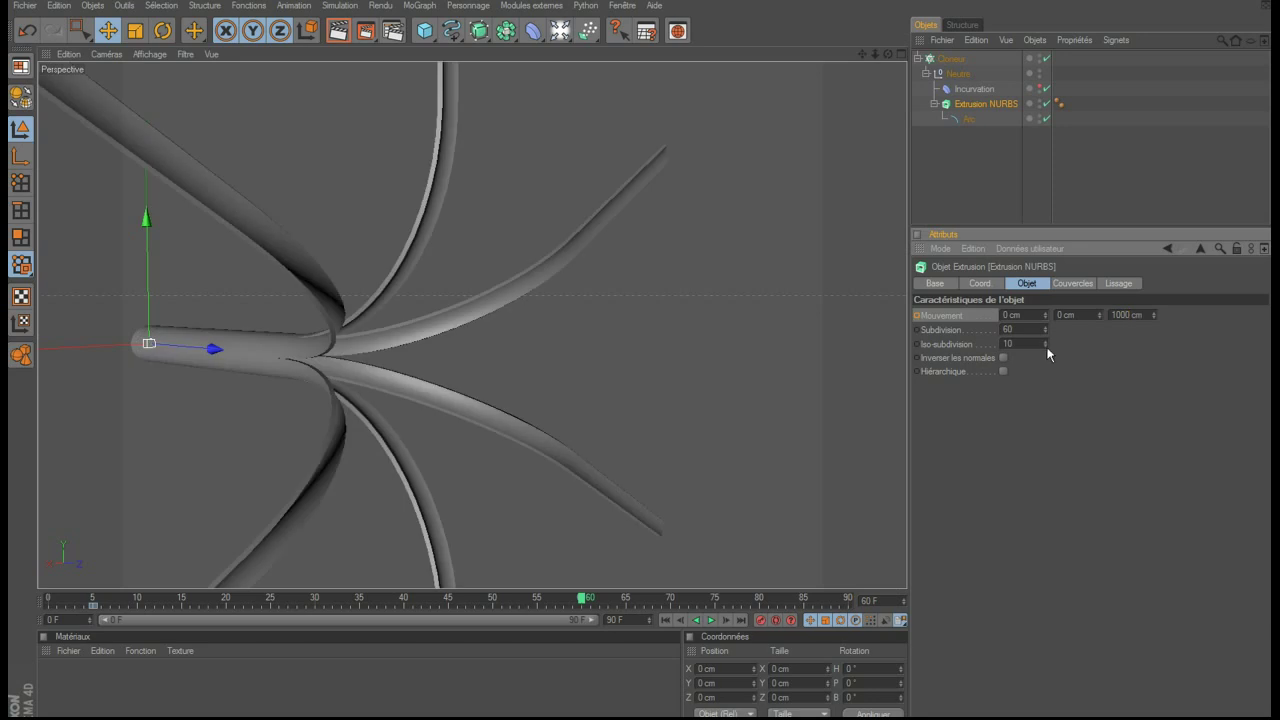
left_click(917, 316, "ctrl")
Step: Enable Keep Y-Axis Length on Incurvation and move it back to about Z 109 cm at frame 3
left_click(974, 89)
left_click(1042, 373)
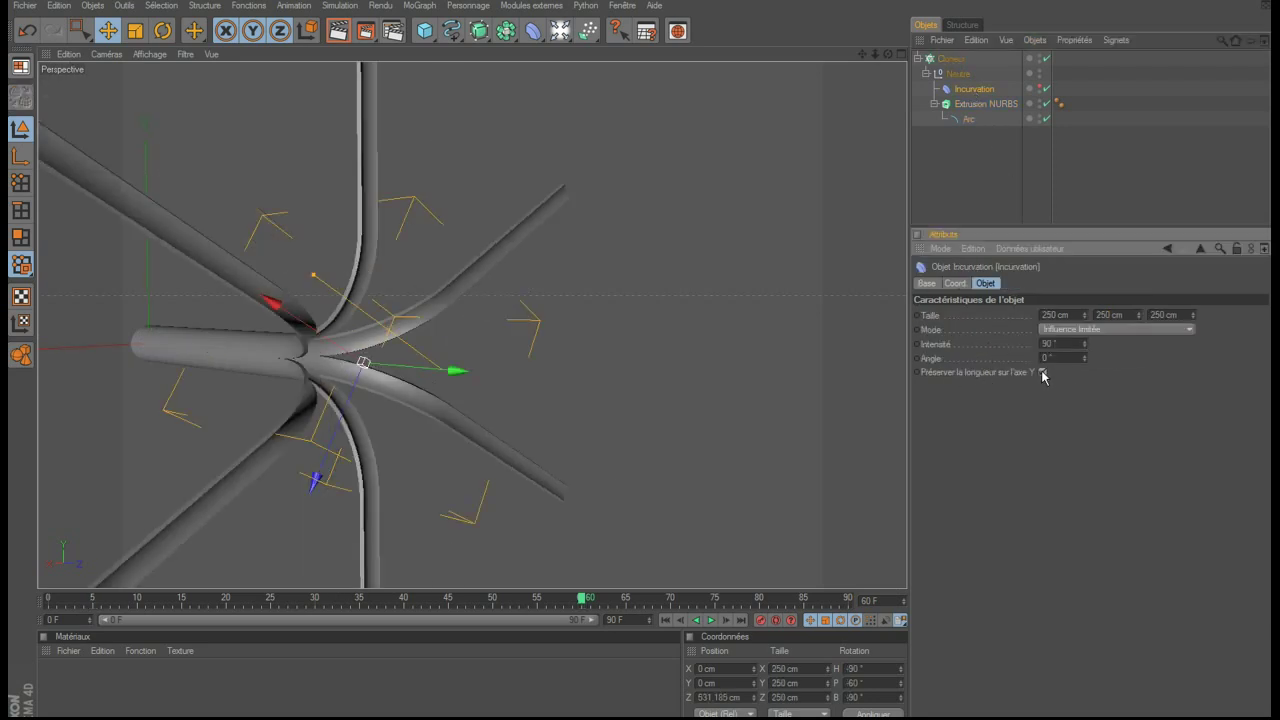
left_click_drag(578, 601, 77, 598)
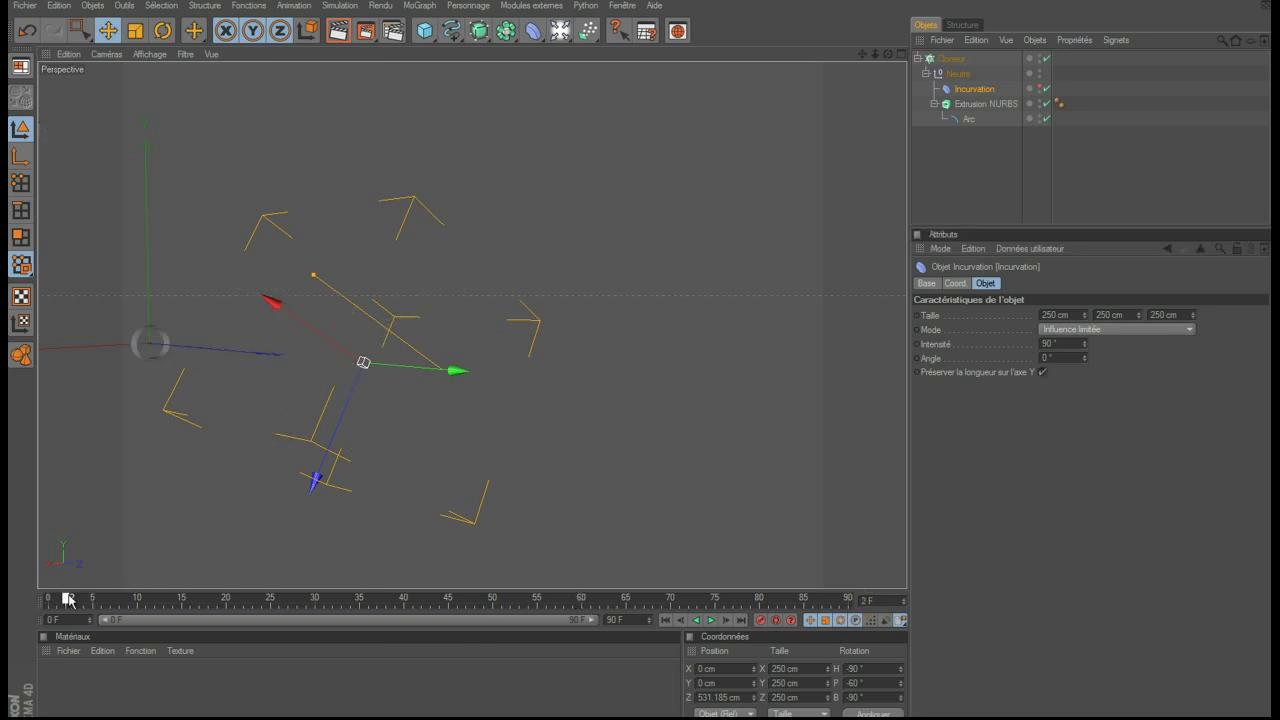
left_click_drag(77, 598, 75, 598)
left_click_drag(456, 372, 340, 362)
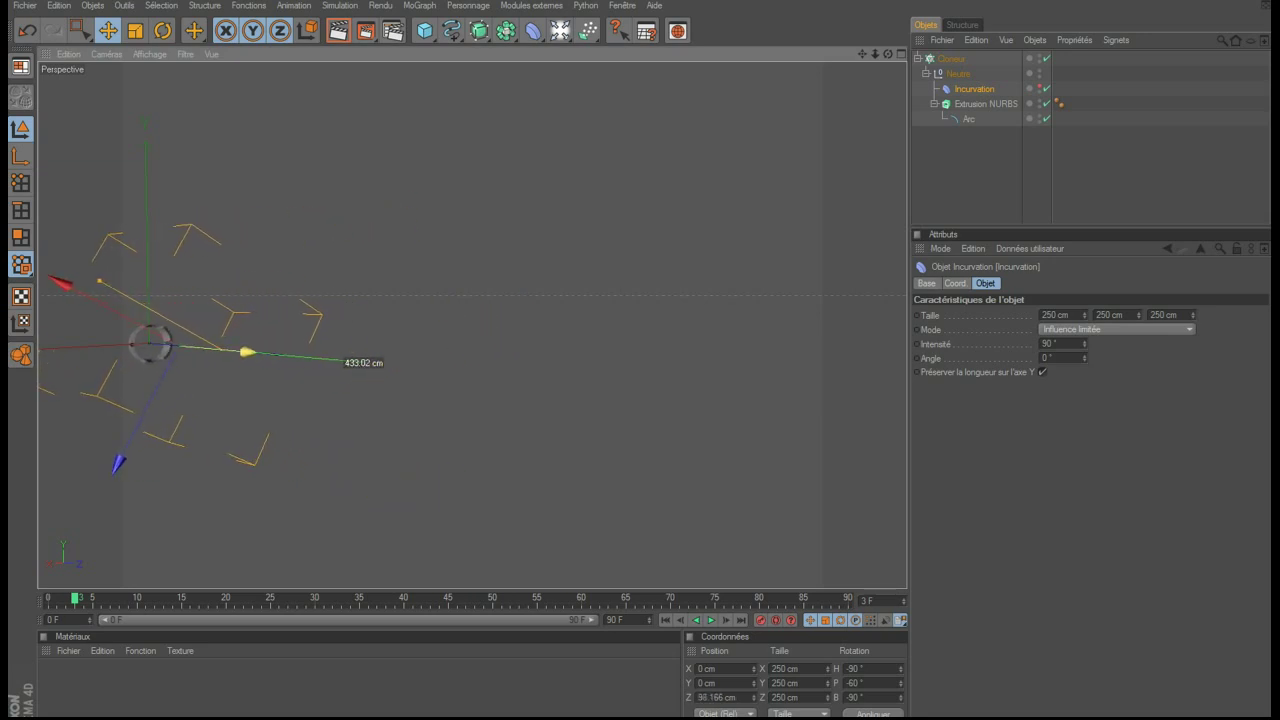
left_click_drag(340, 362, 344, 362)
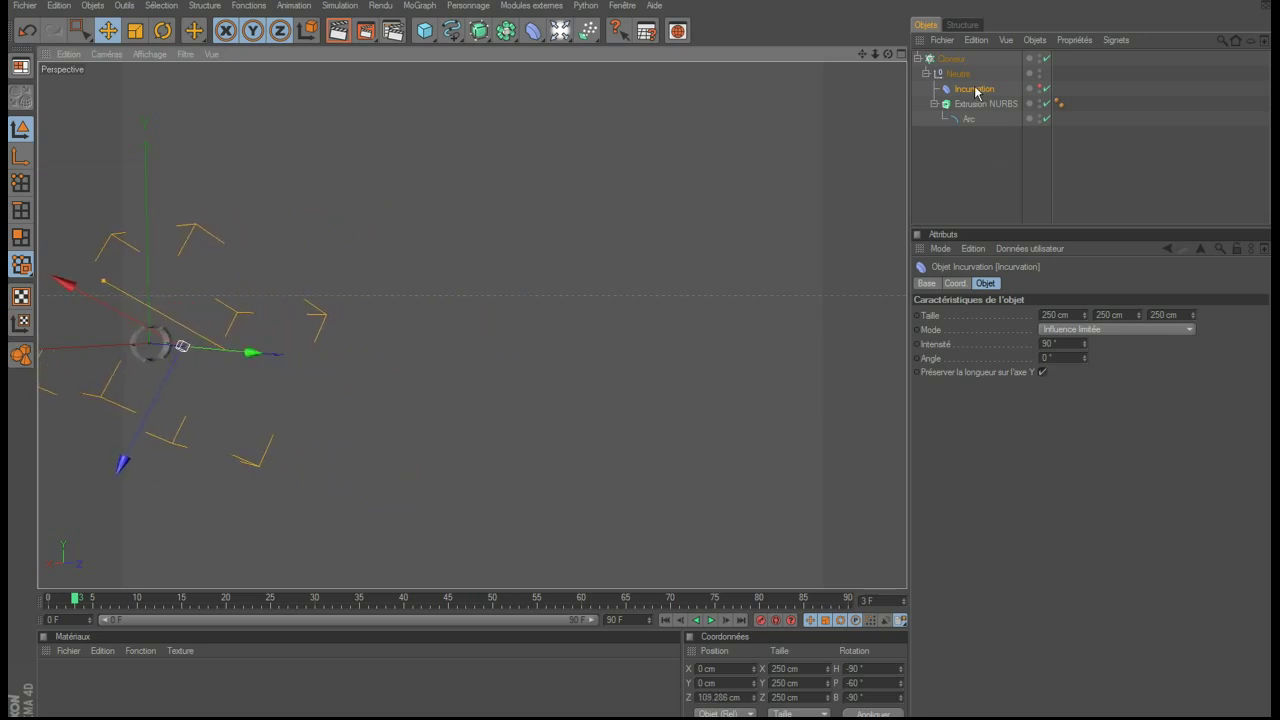
Step: Keyframe the bend's Z position at frame 3, then move it to about 1144 cm at frame 80
left_click(956, 284)
left_click(915, 344, "ctrl")
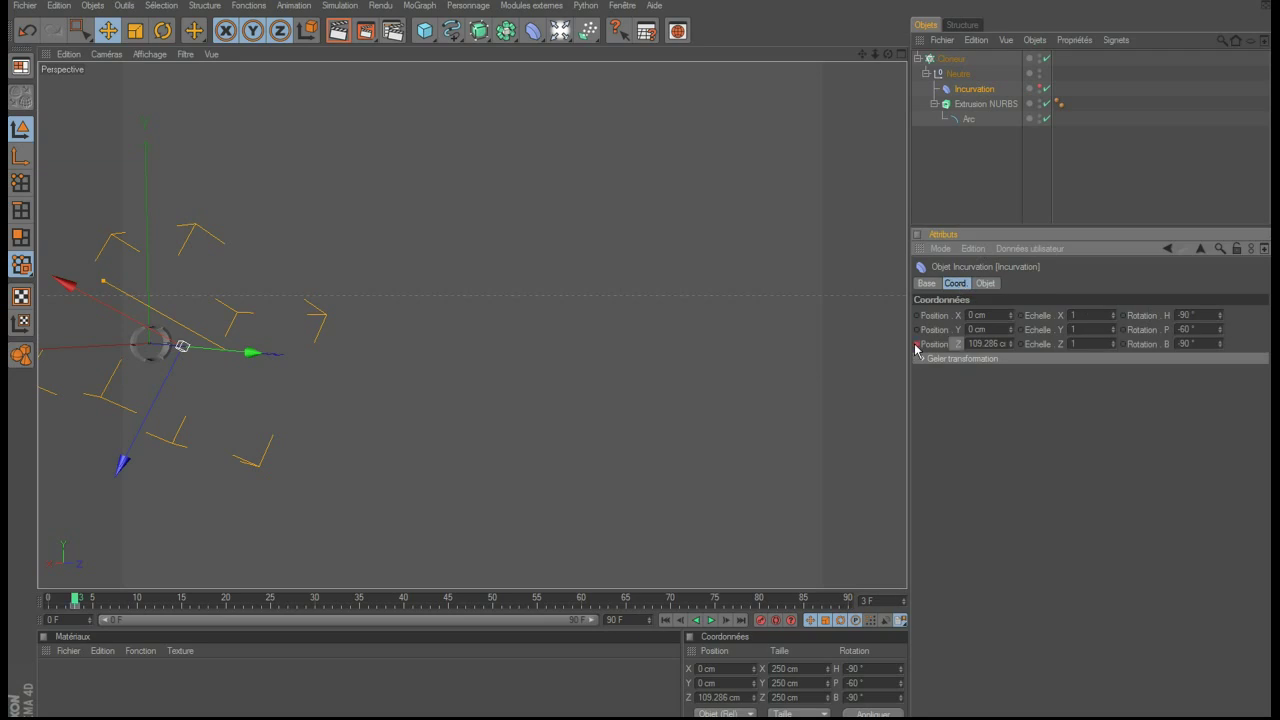
mouse_move(74, 598)
left_mouse_down()
mouse_move(773, 600)
mouse_move(760, 606)
left_mouse_up()
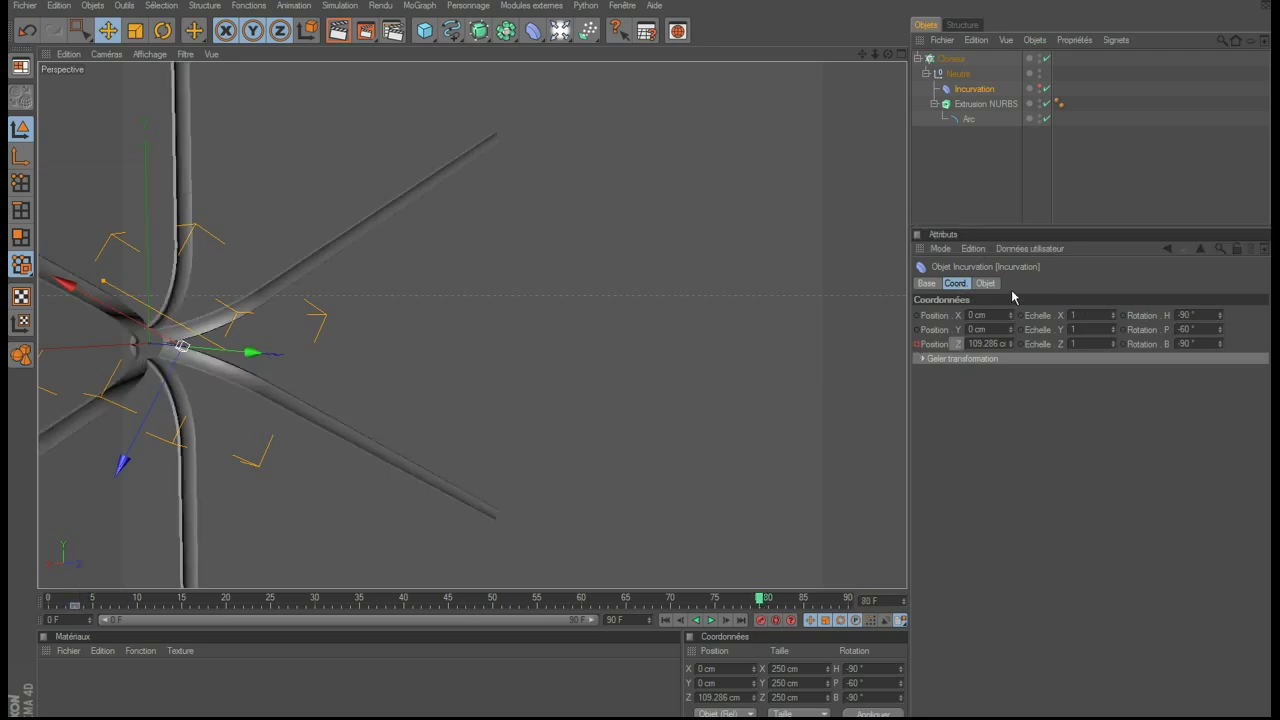
left_click_drag(235, 349, 600, 380)
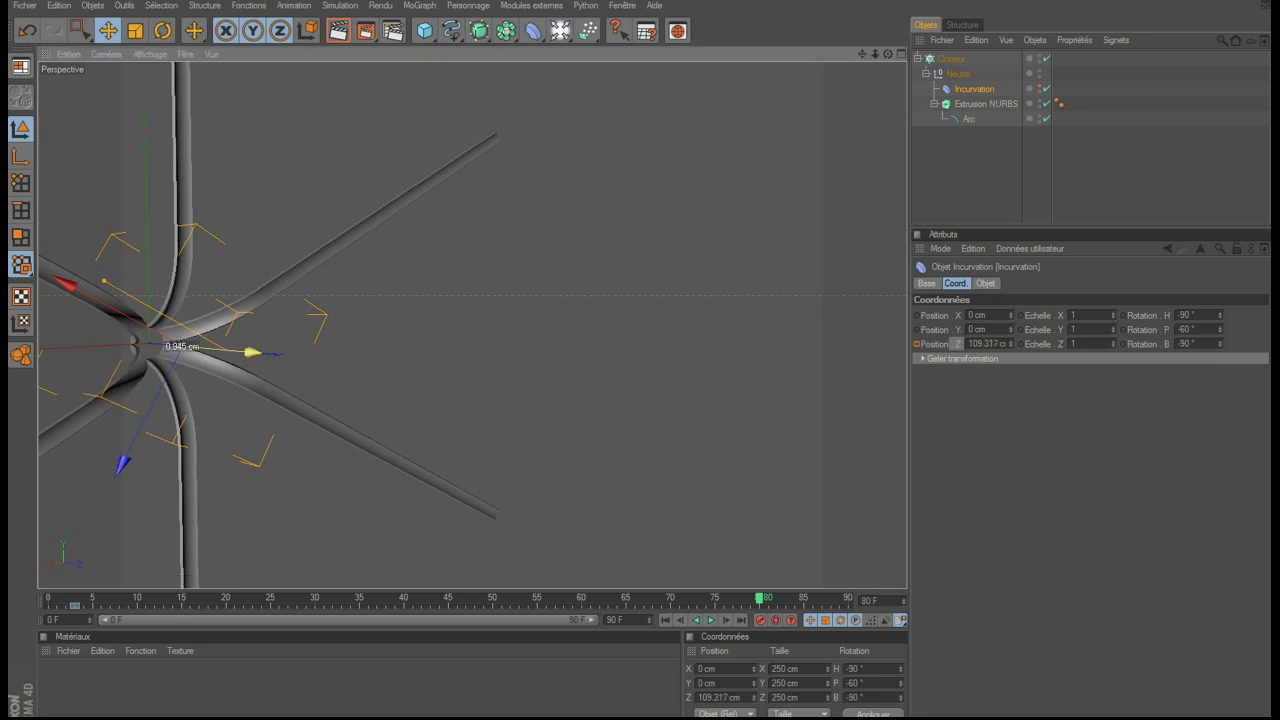
left_click_drag(160, 345, 229, 392)
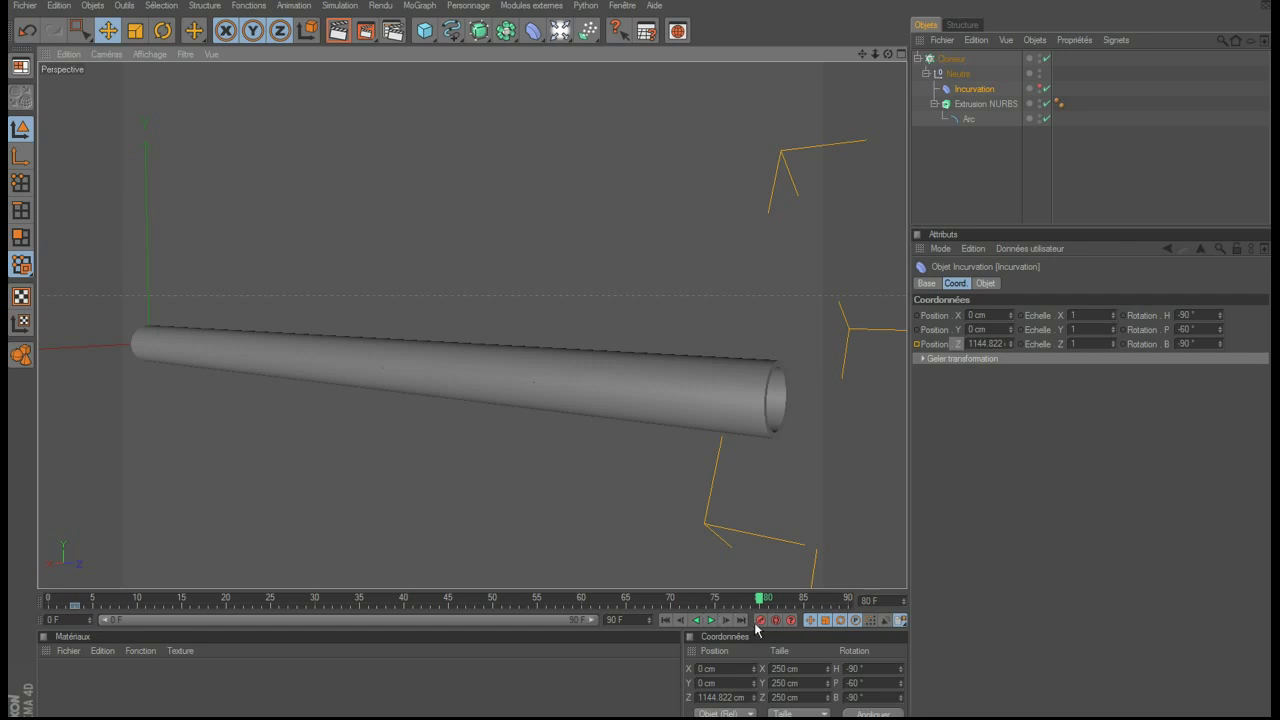
Step: Preview the bend animation and fill the viewport with the Droite side view framing the tube
mouse_move(760, 604)
left_mouse_down()
mouse_move(180, 560)
mouse_move(690, 552)
mouse_move(145, 540)
mouse_move(554, 534)
mouse_move(128, 523)
left_mouse_up()
left_click(932, 147)
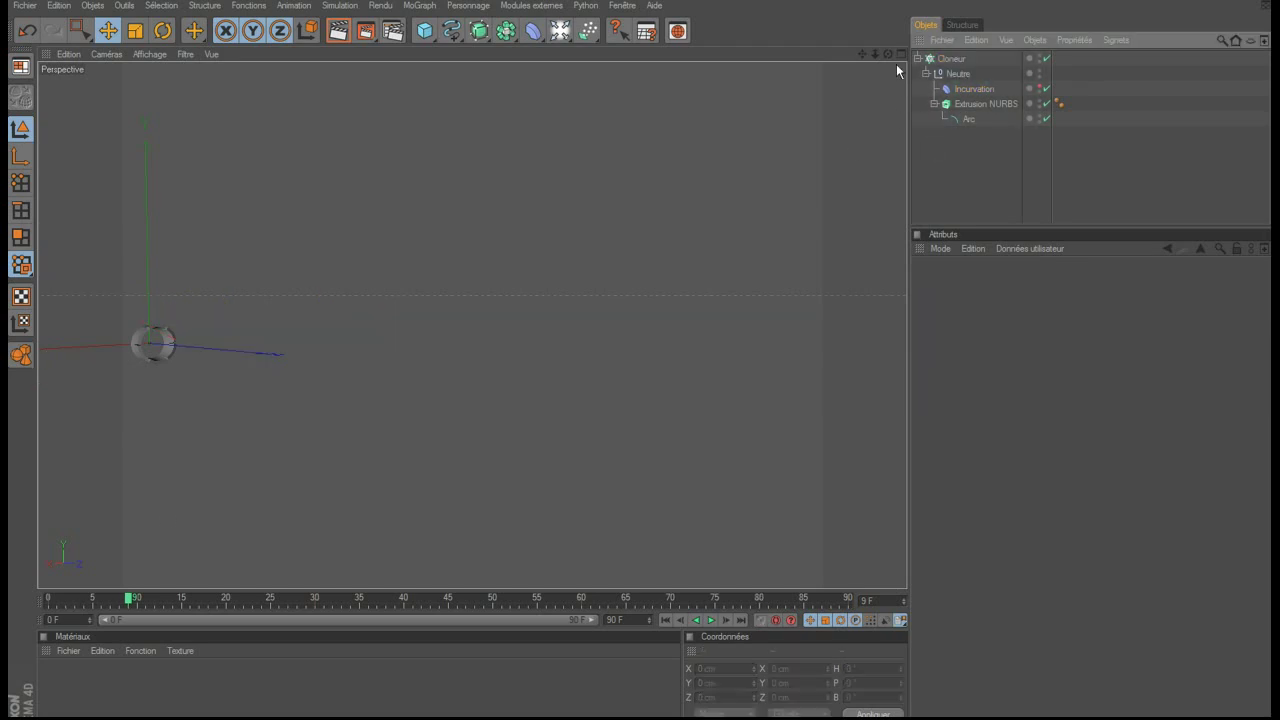
left_click(902, 54)
left_click(466, 327)
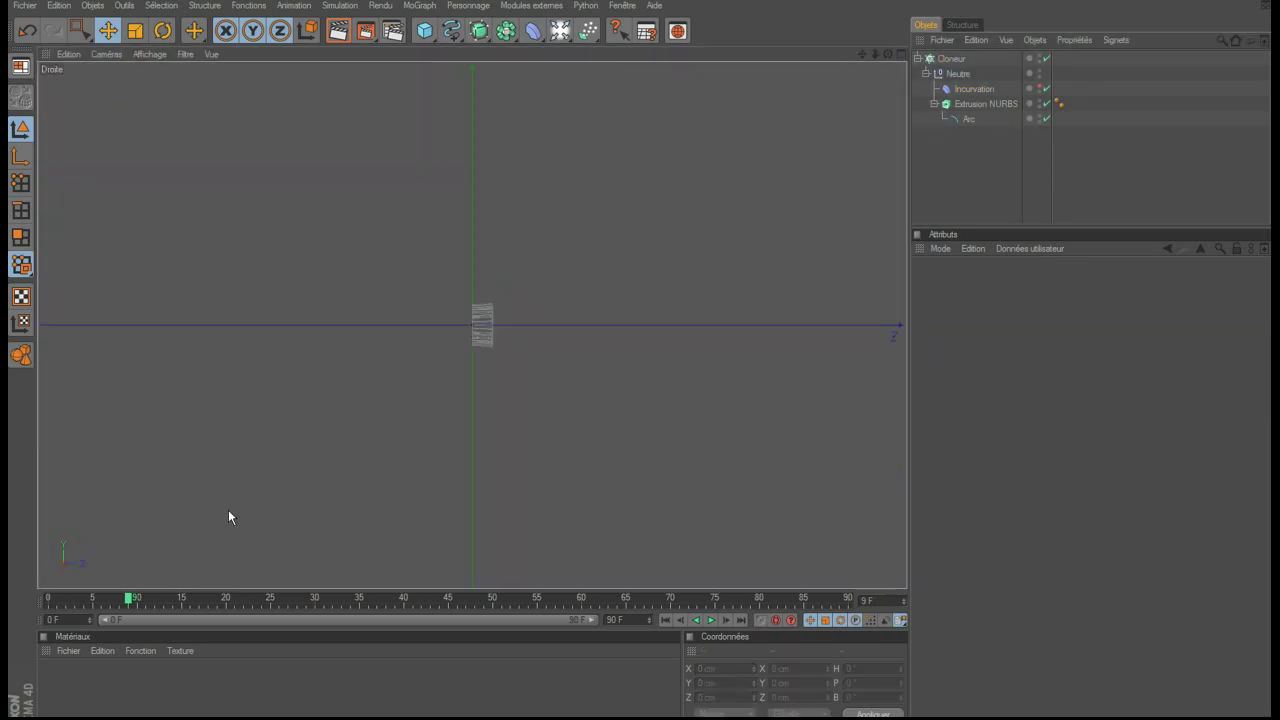
left_click_drag(129, 603, 723, 597)
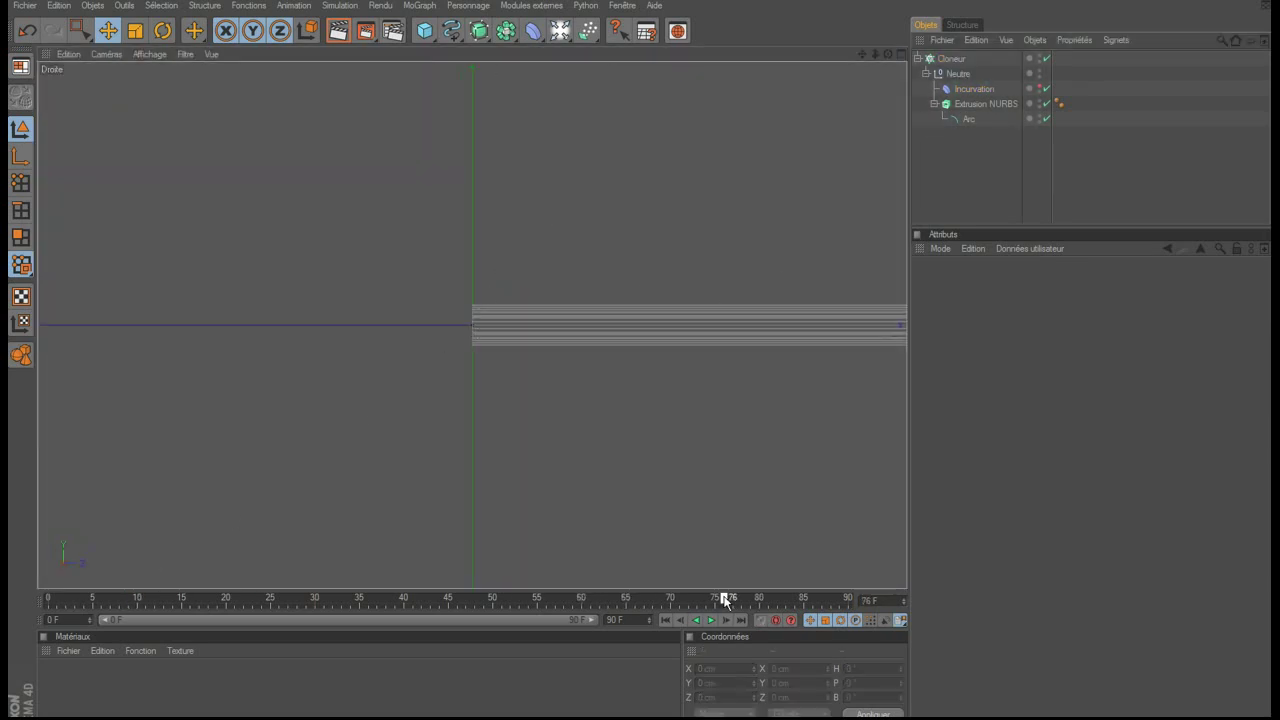
left_click_drag(860, 55, 840, 60)
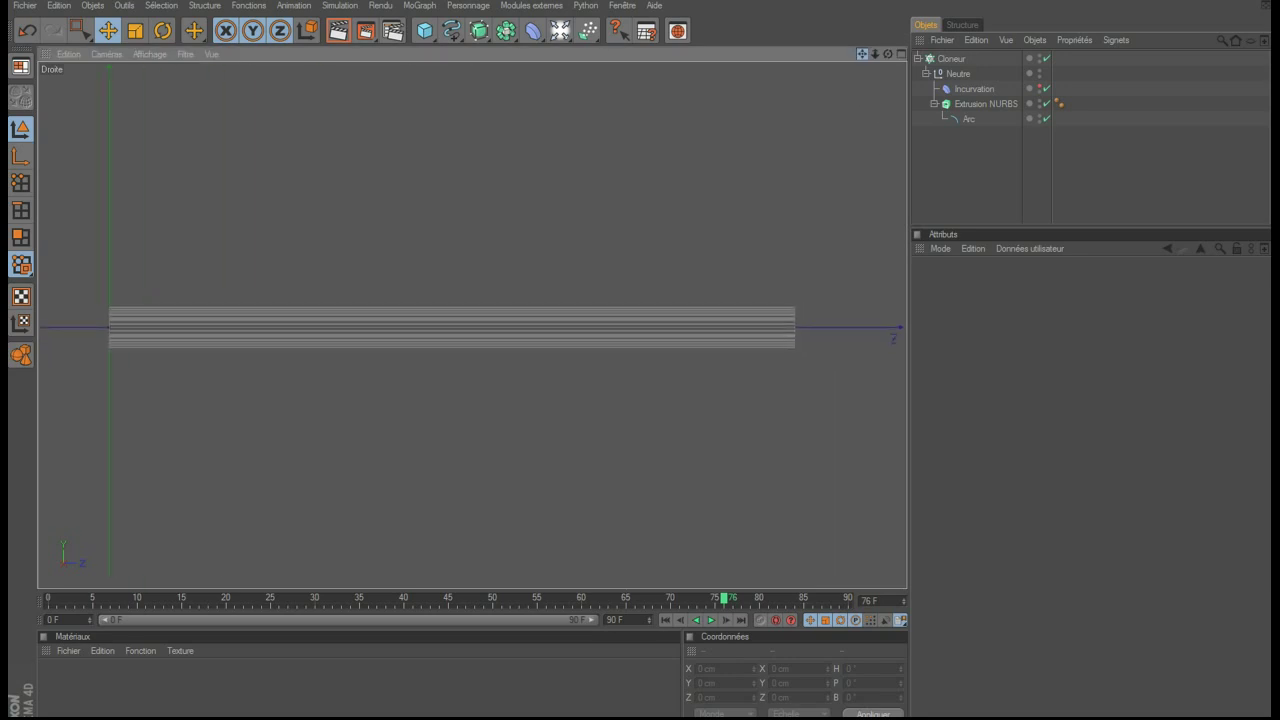
left_click(452, 35)
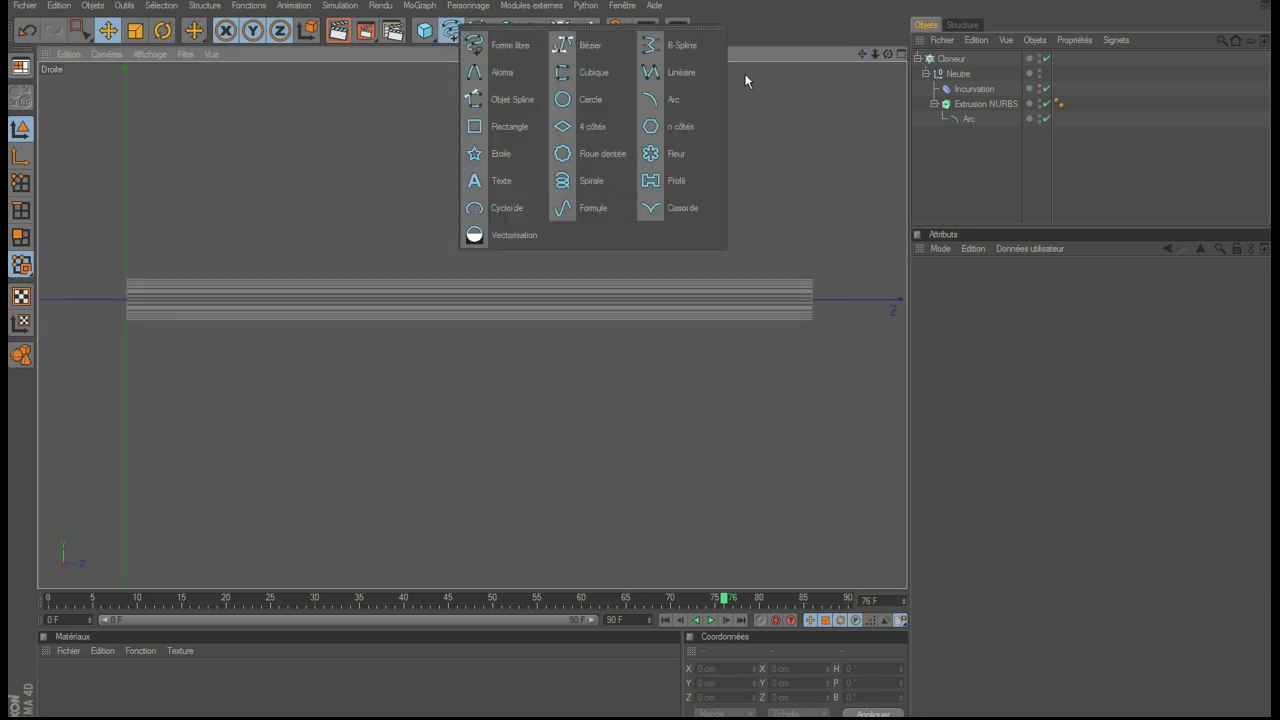
Step: Draw a four-point wavy B-Spline beneath the tube and move it under the tube's start
left_click(680, 50)
left_click(117, 468)
left_click(364, 366)
left_click(505, 488)
left_click(823, 415)
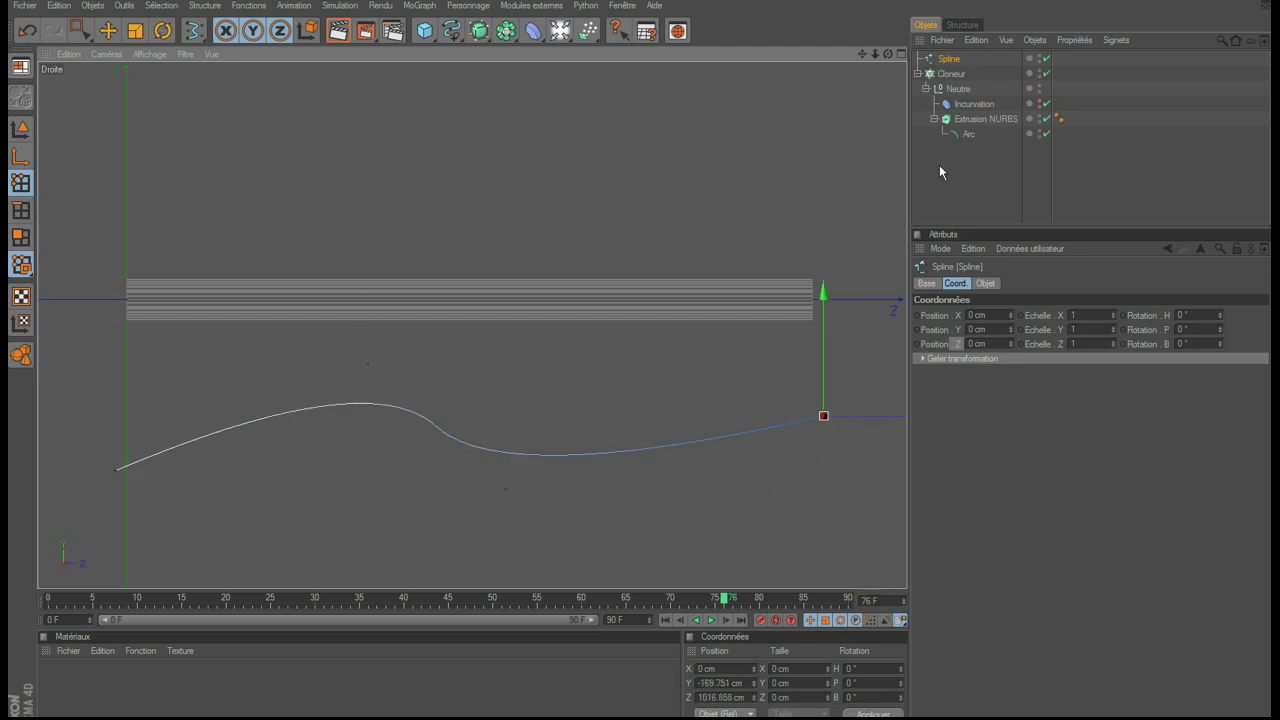
left_click(903, 55)
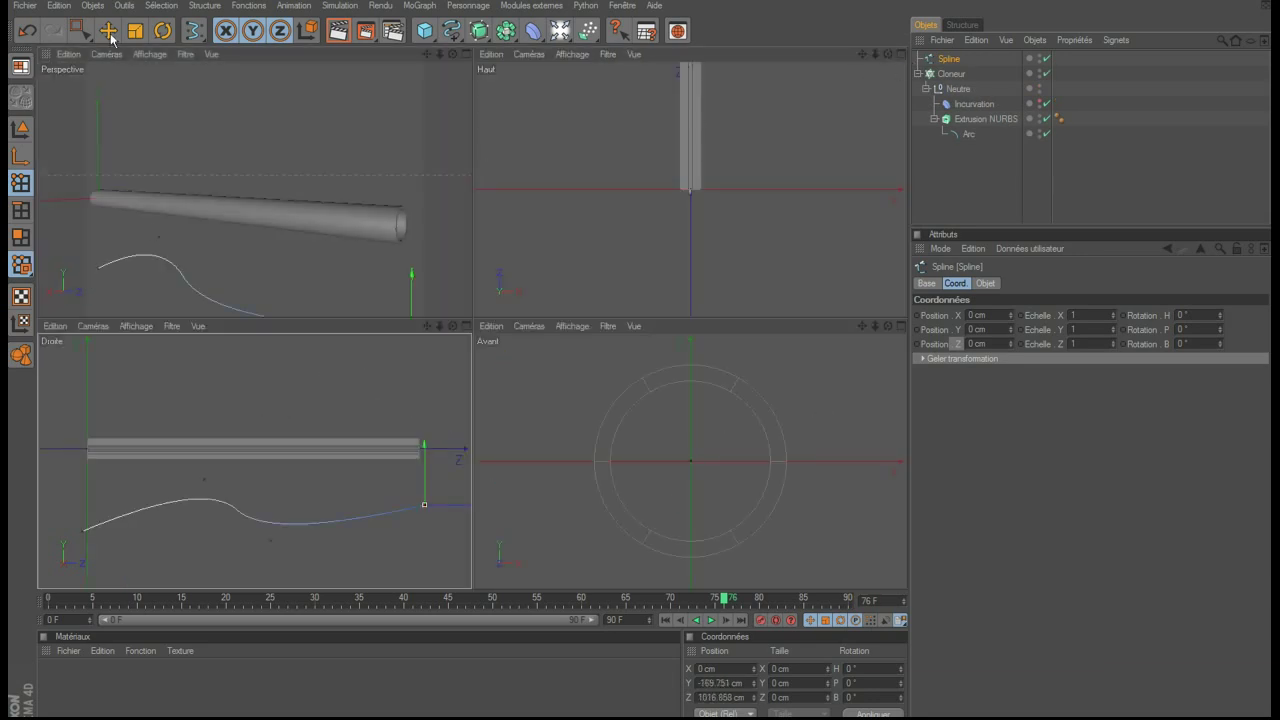
left_click(108, 31)
left_click_drag(155, 240, 150, 237)
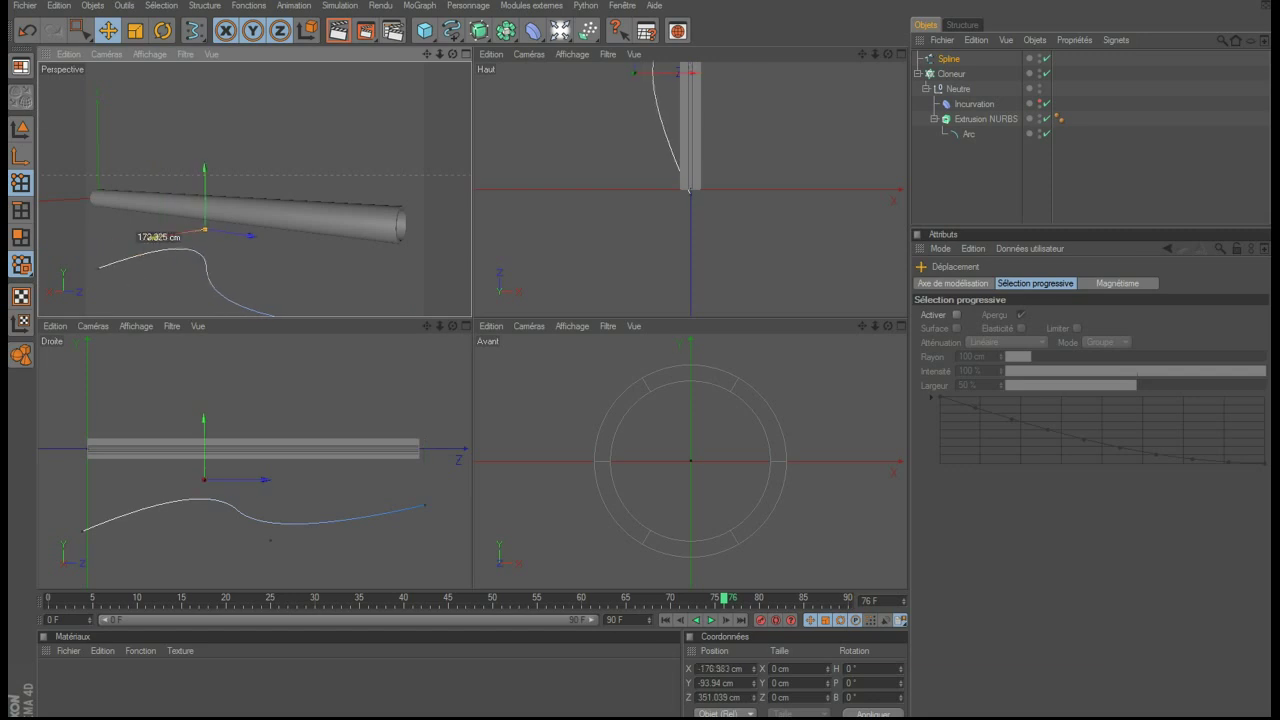
left_click(533, 31)
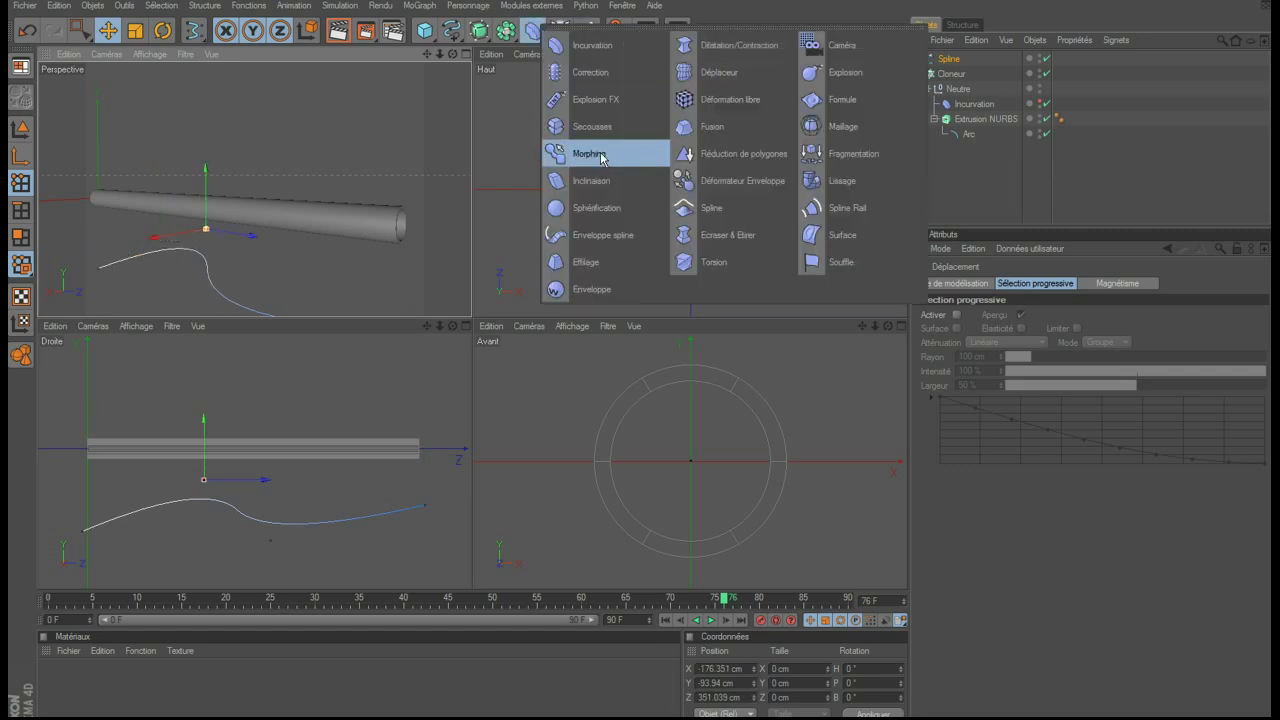
Step: Add a Spline Wrap deformer, group Cloneur under a null with Alt+G, and move the wrap inside it
left_click(600, 235)
left_click_drag(968, 62, 996, 57)
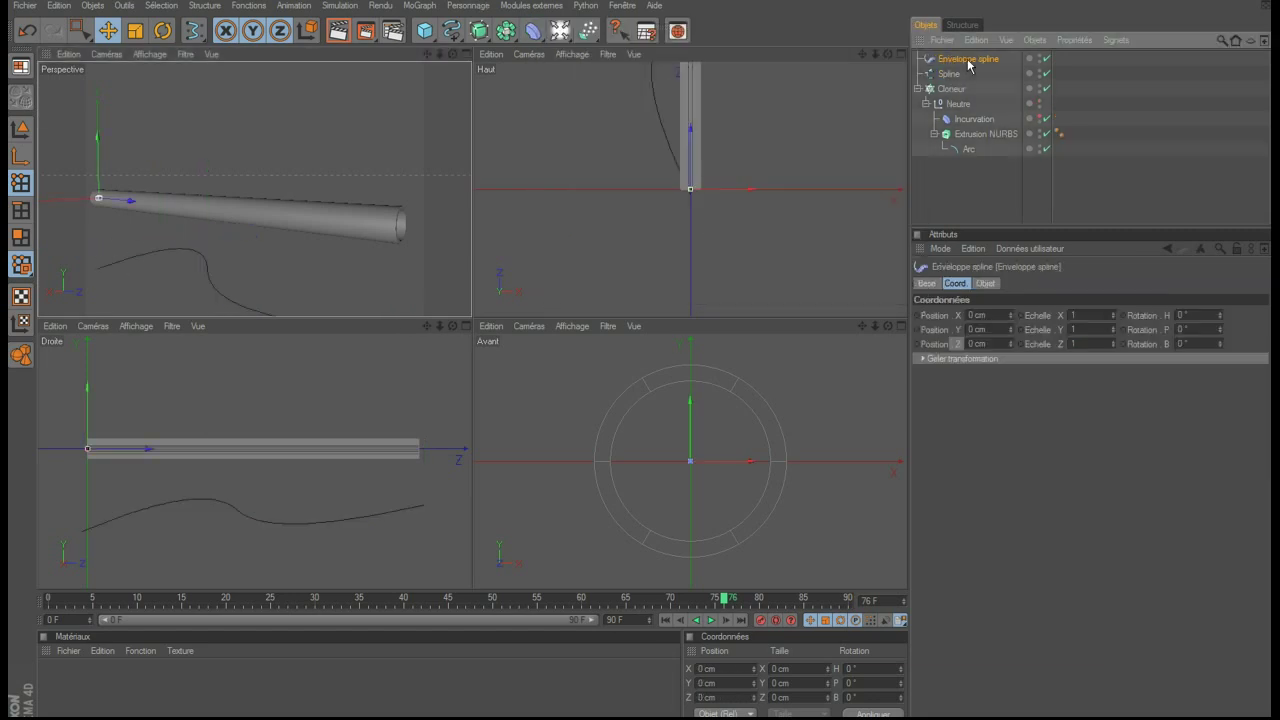
left_click(952, 88)
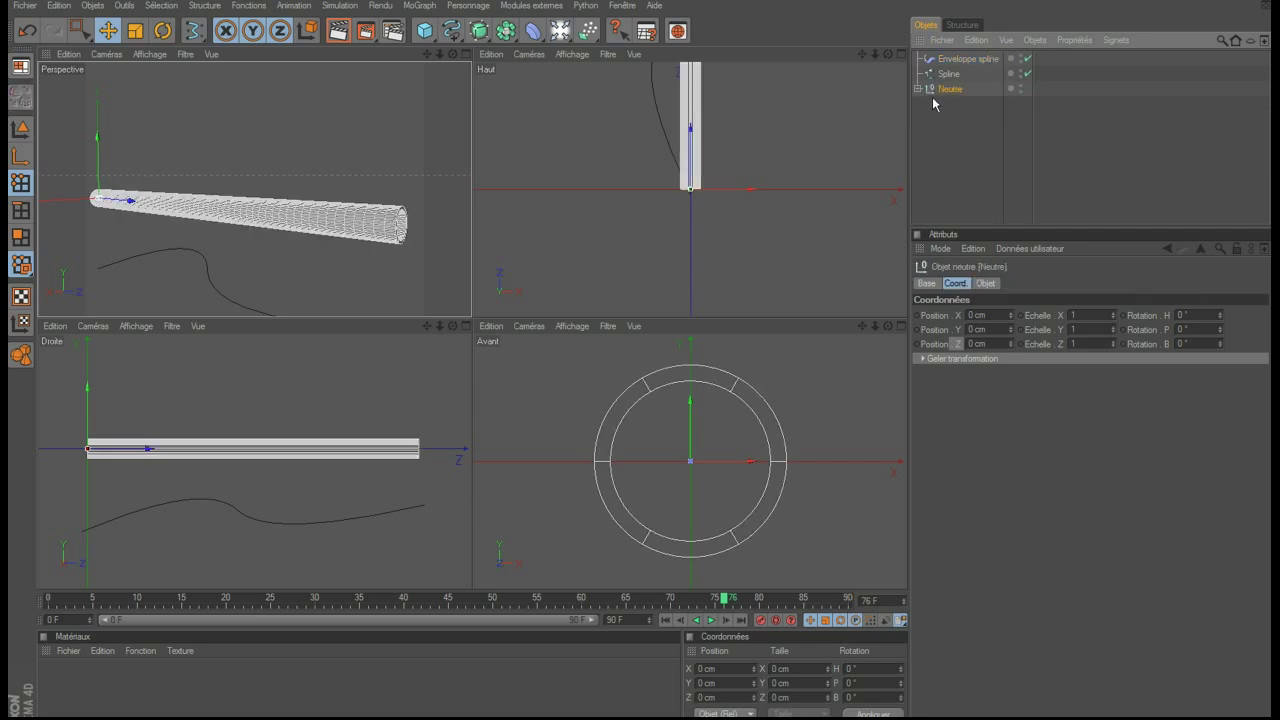
key("alt+g")
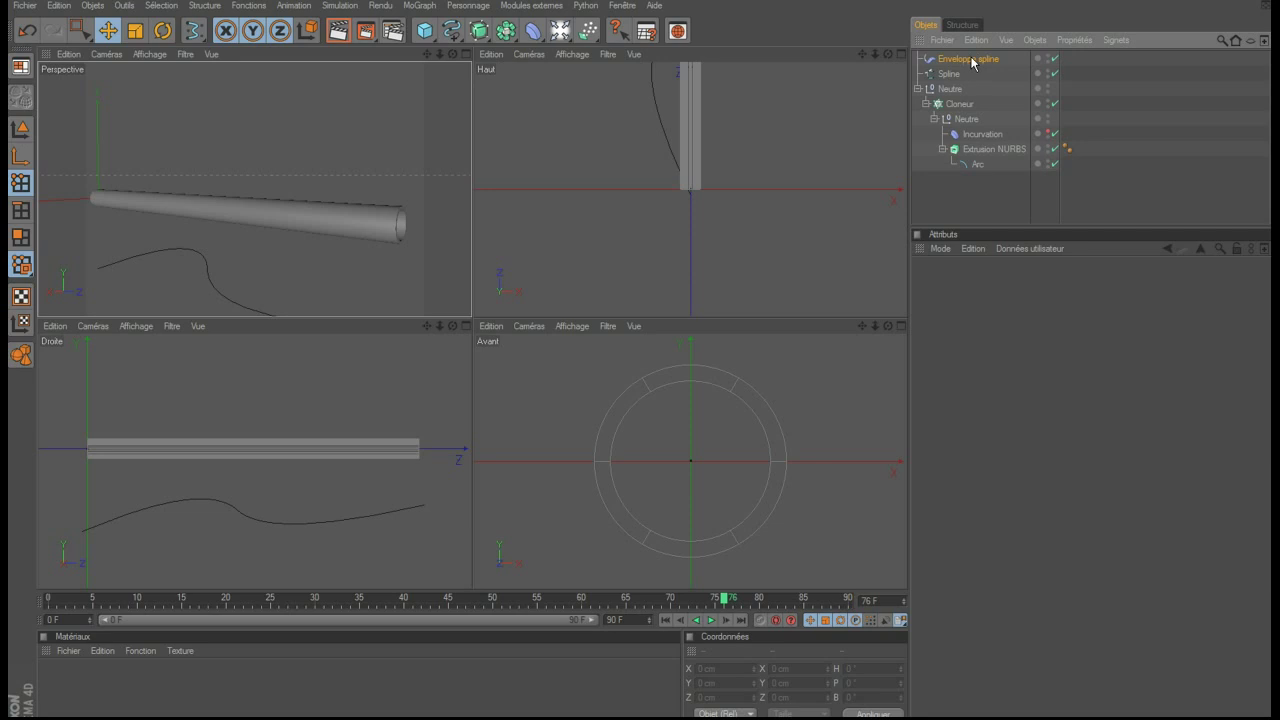
left_click_drag(968, 100, 964, 96)
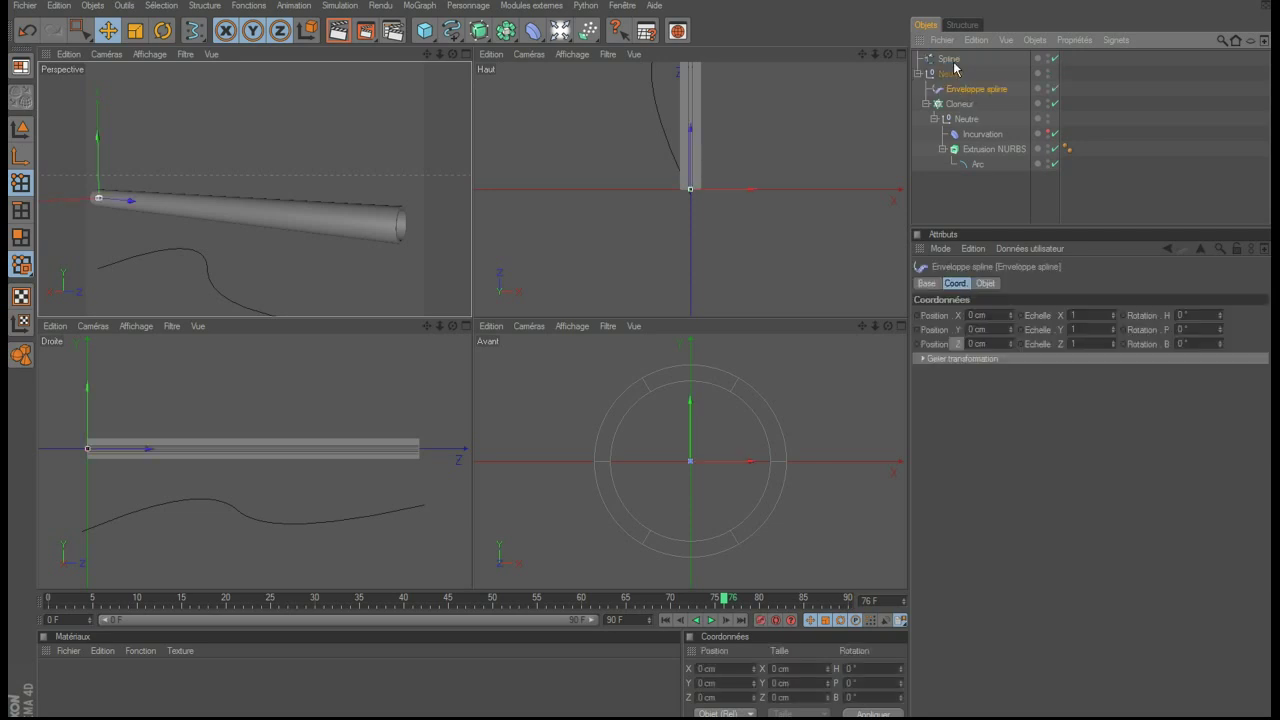
Step: Set the Spline Wrap to follow Spline along axis +Z in Keep Length mode
left_click(986, 283)
mouse_move(952, 60)
left_mouse_down()
mouse_move(1006, 348)
mouse_move(995, 316)
left_mouse_up()
left_click(991, 331)
left_click(988, 401)
left_click(988, 406)
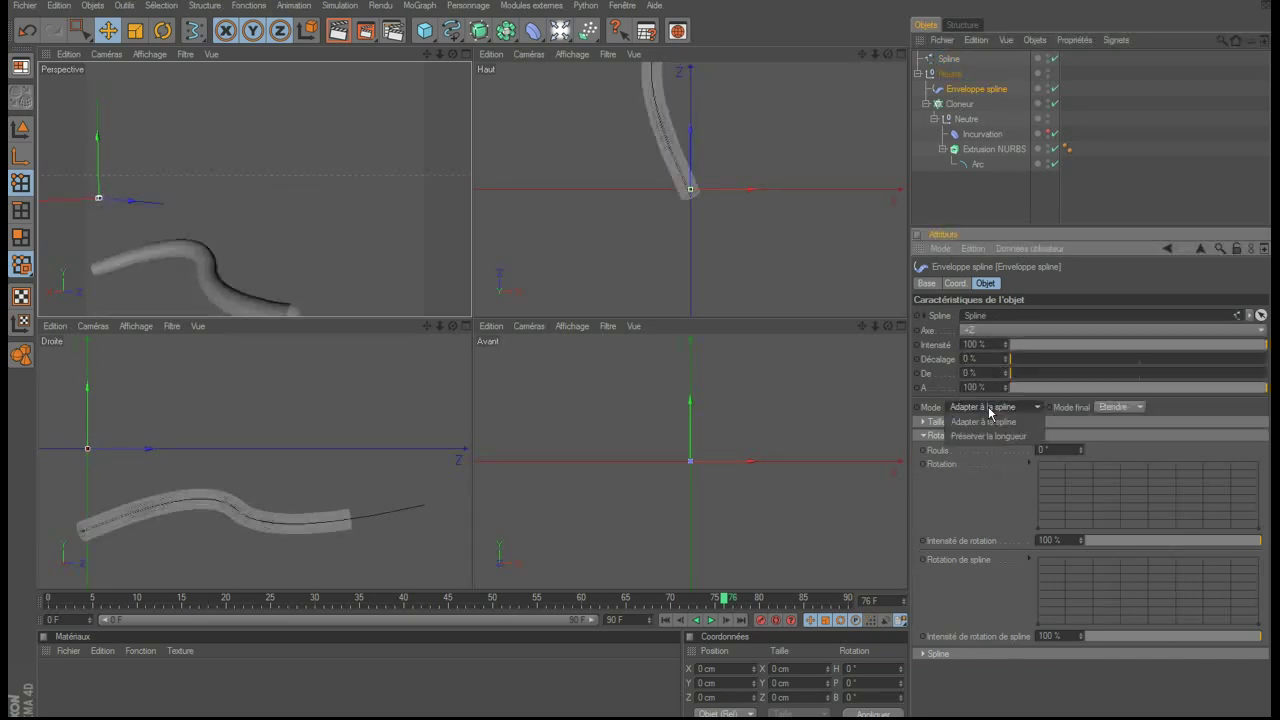
left_click(993, 438)
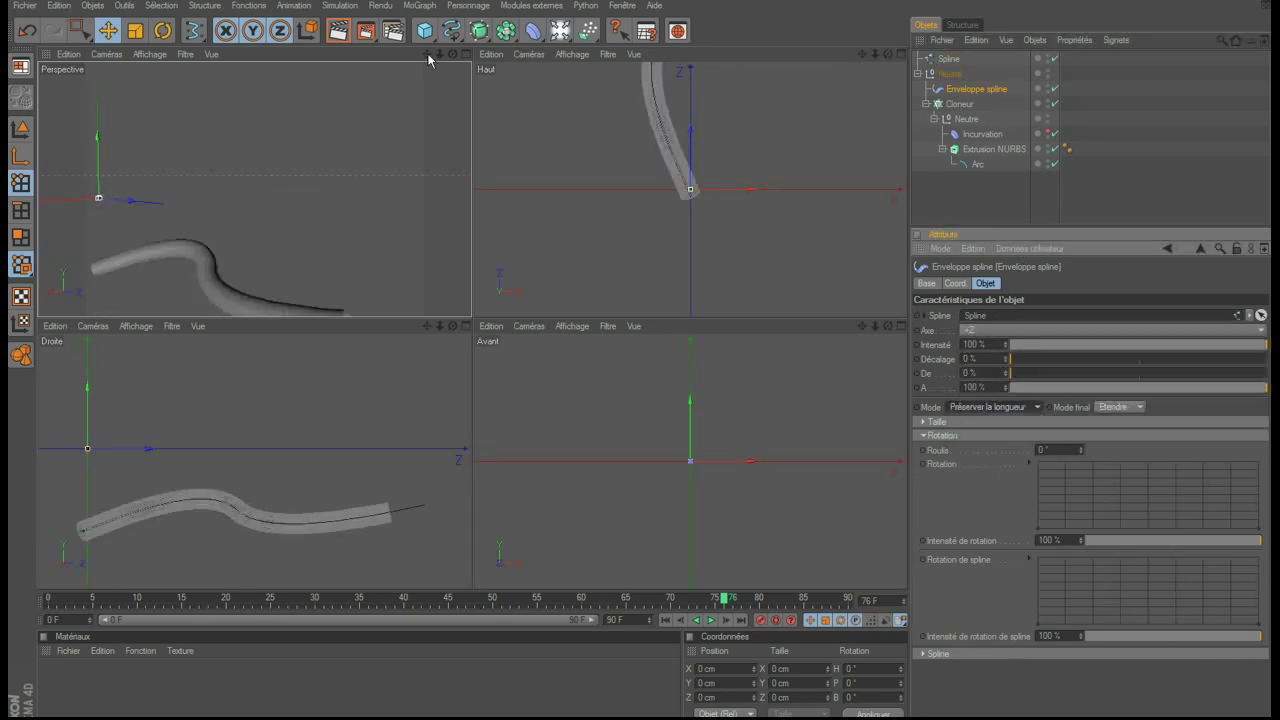
left_click_drag(427, 56, 410, 12)
left_click(465, 54)
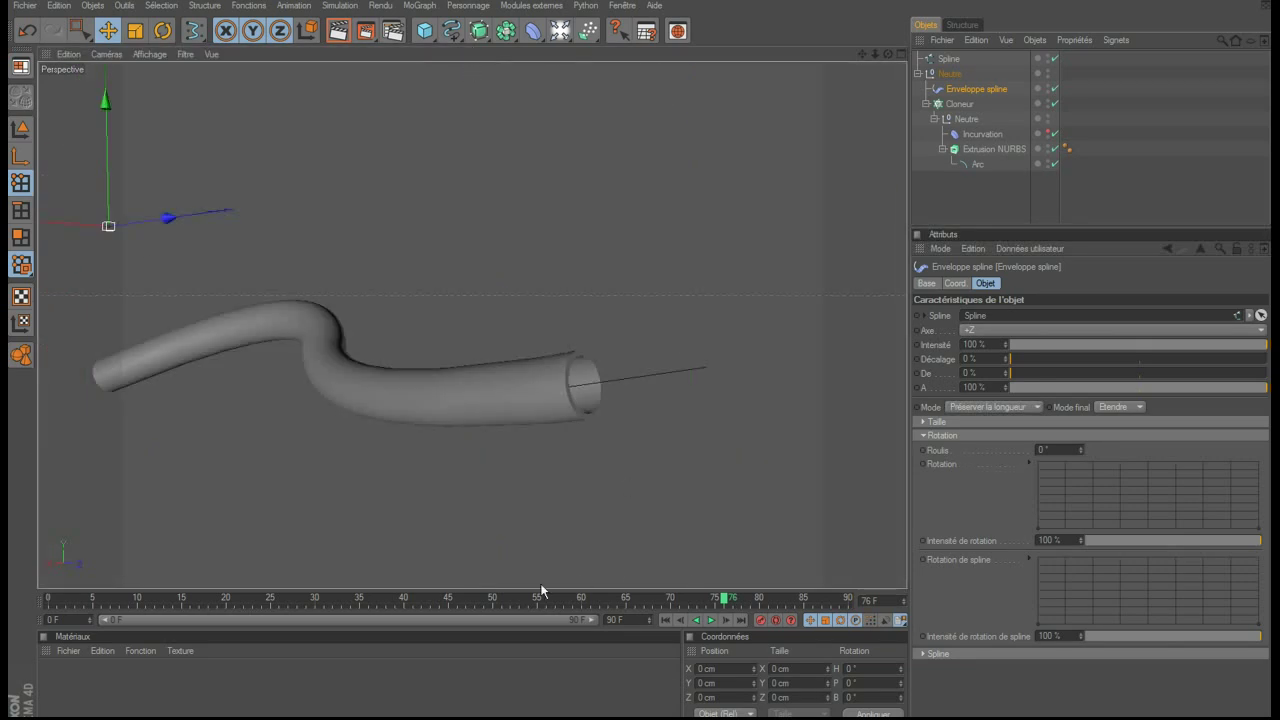
Step: Make the Rotation de spline curve rise gently at its end, scrubbing the timeline to check the twist
mouse_move(728, 600)
left_mouse_down()
mouse_move(31, 552)
mouse_move(596, 576)
left_mouse_up()
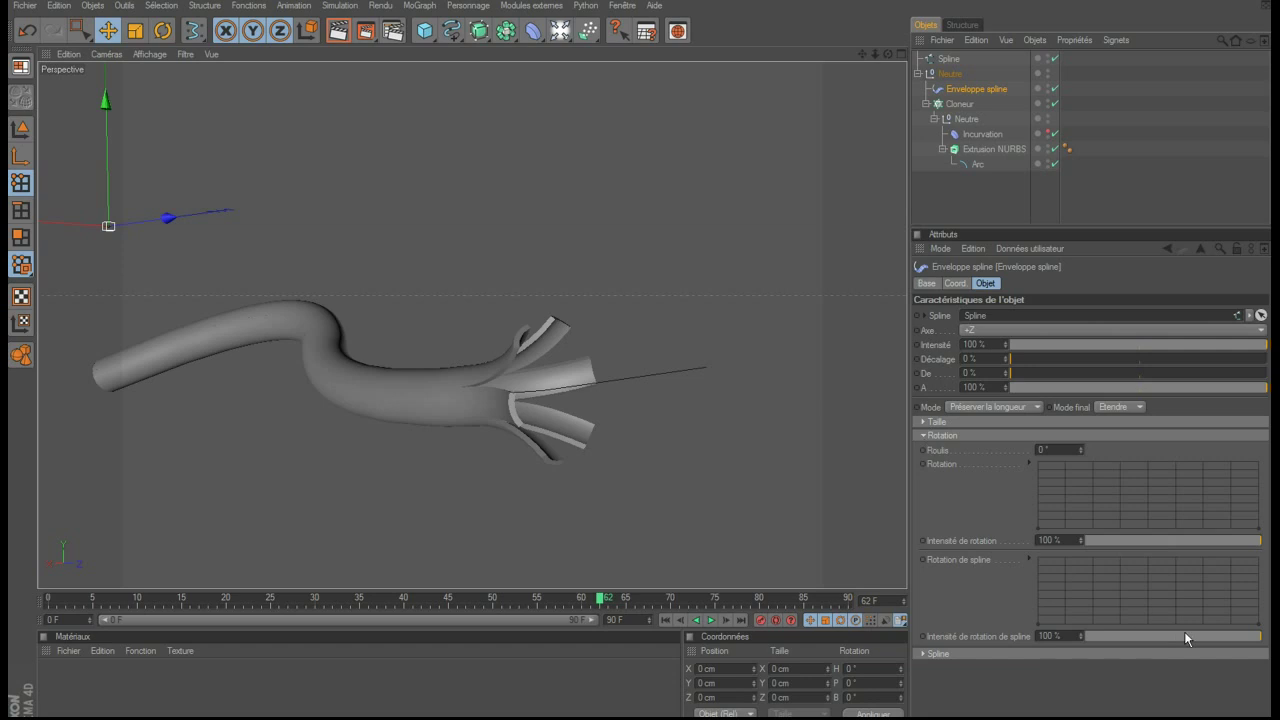
left_click_drag(1258, 623, 1260, 588)
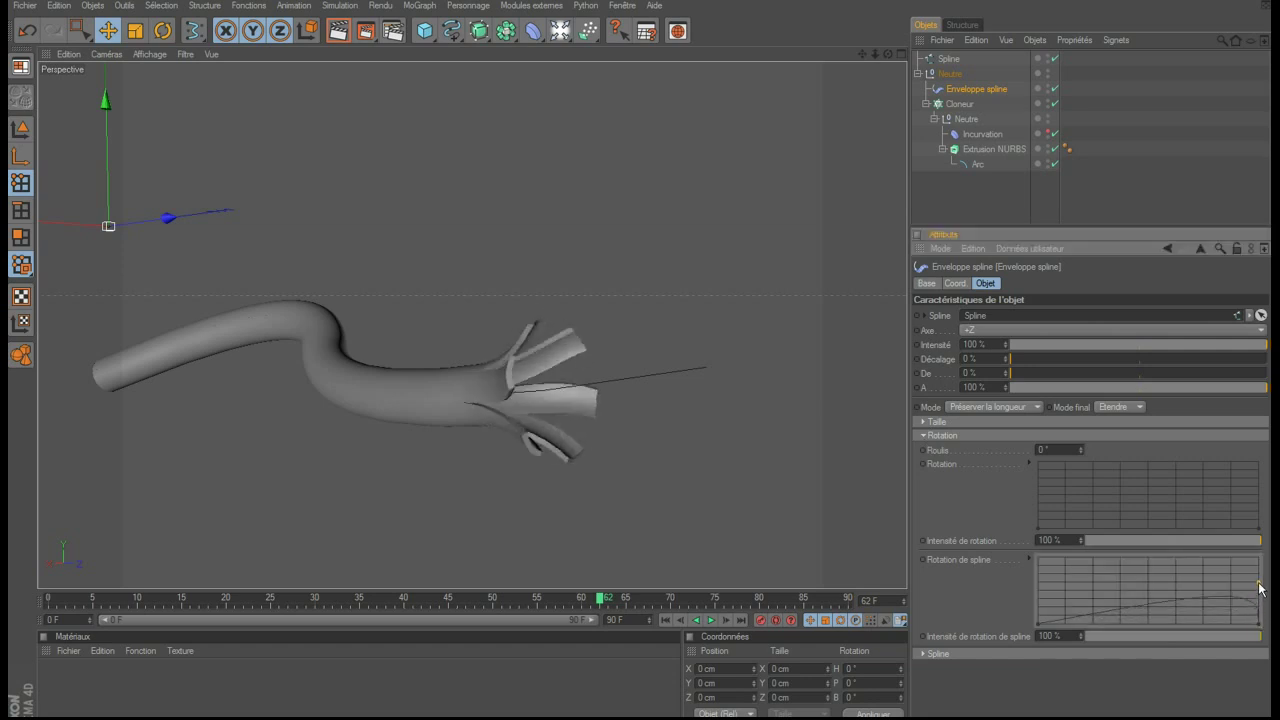
mouse_move(1259, 588)
left_mouse_down()
mouse_move(1229, 641)
mouse_move(1260, 590)
left_mouse_up()
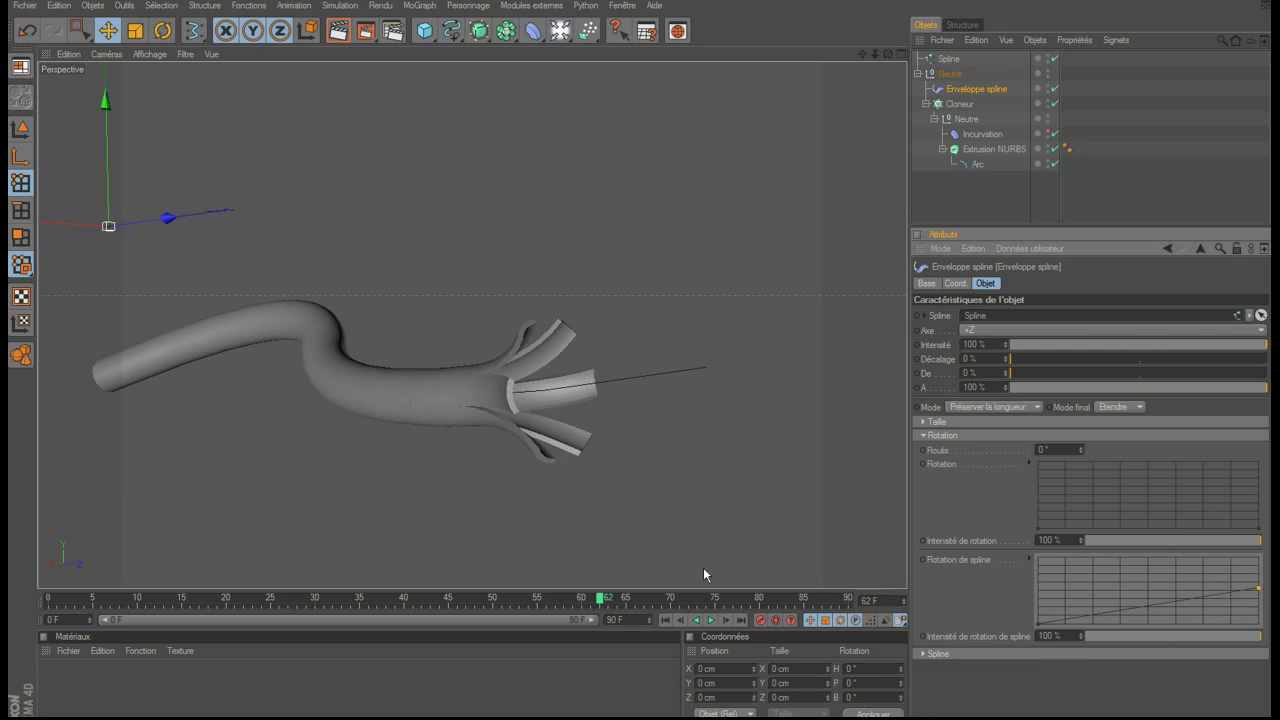
mouse_move(588, 603)
left_mouse_down()
mouse_move(181, 594)
mouse_move(686, 573)
left_mouse_up()
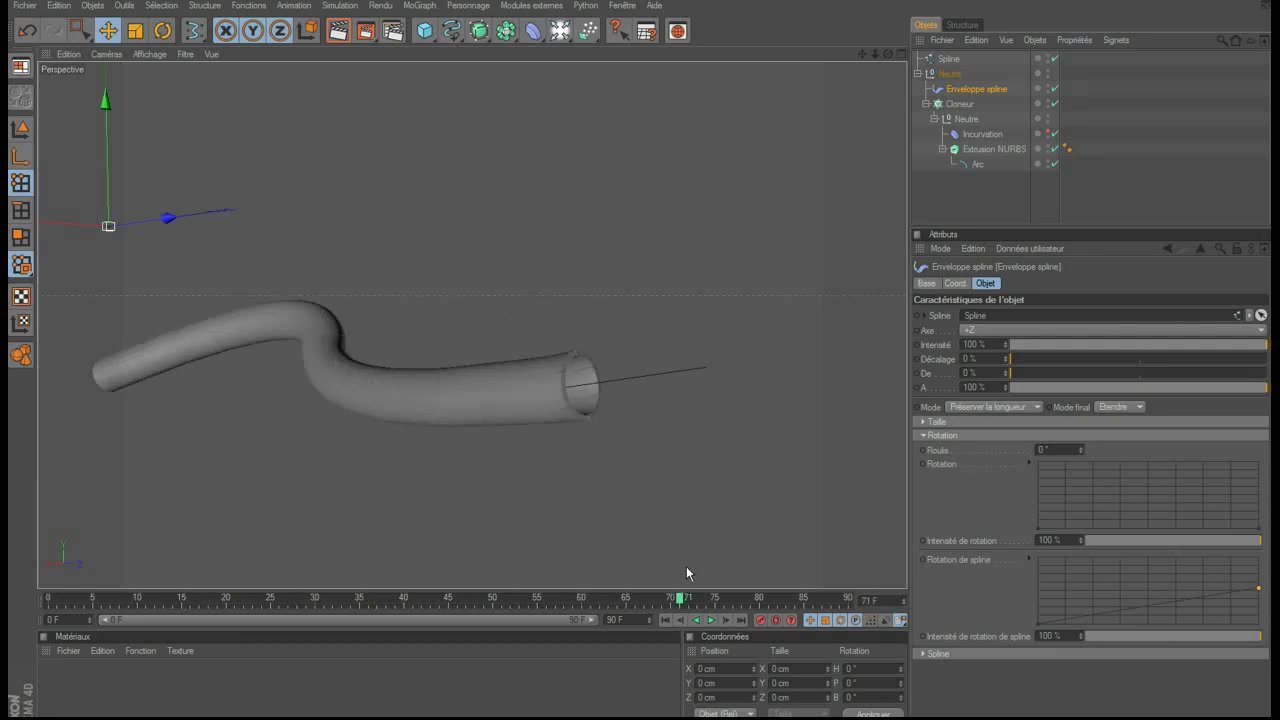
left_click(419, 7)
mouse_move(462, 27)
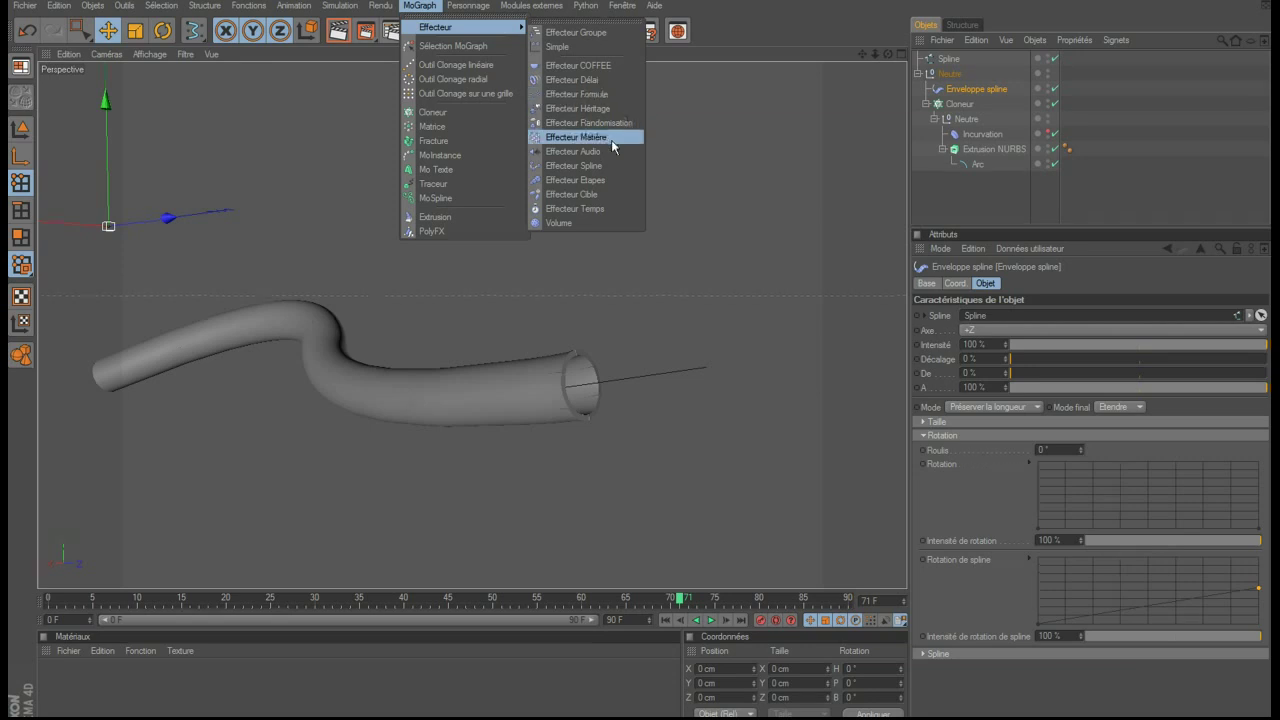
Step: Add an Effecteur Etapes and assign it to the Cloneur's Effecteurs list
left_click(605, 180)
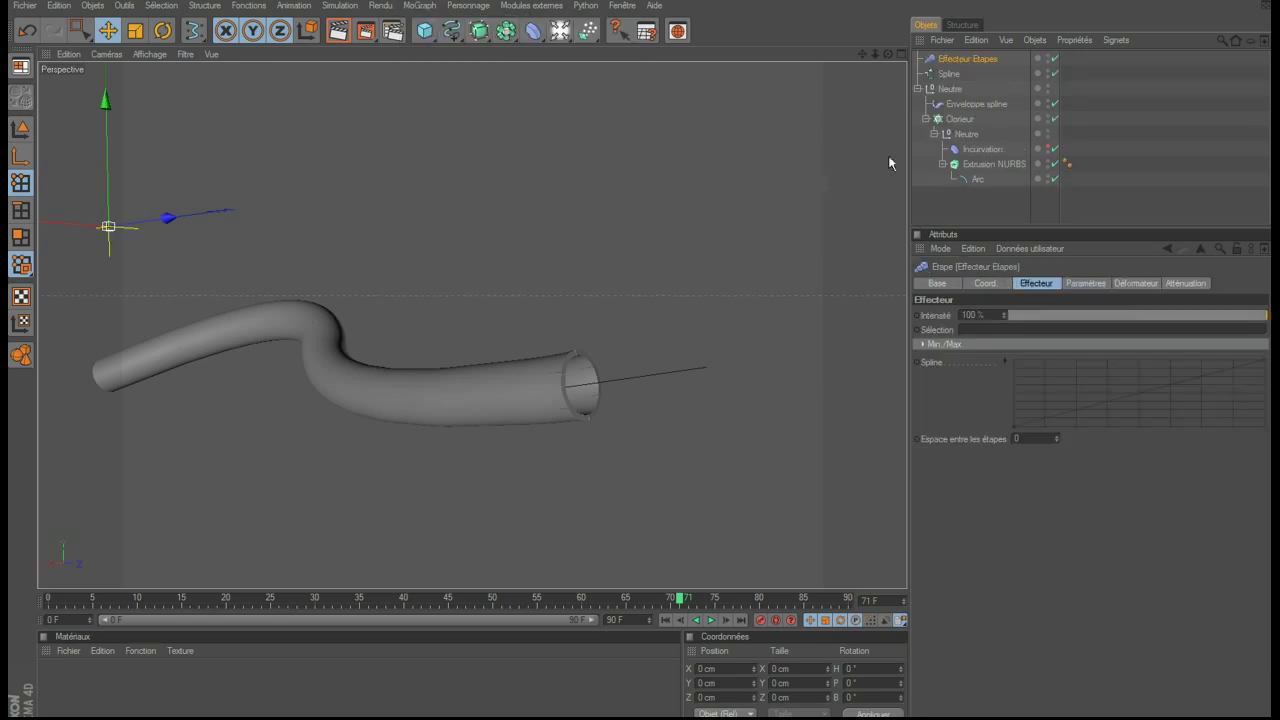
left_click(968, 118)
left_click(1178, 283)
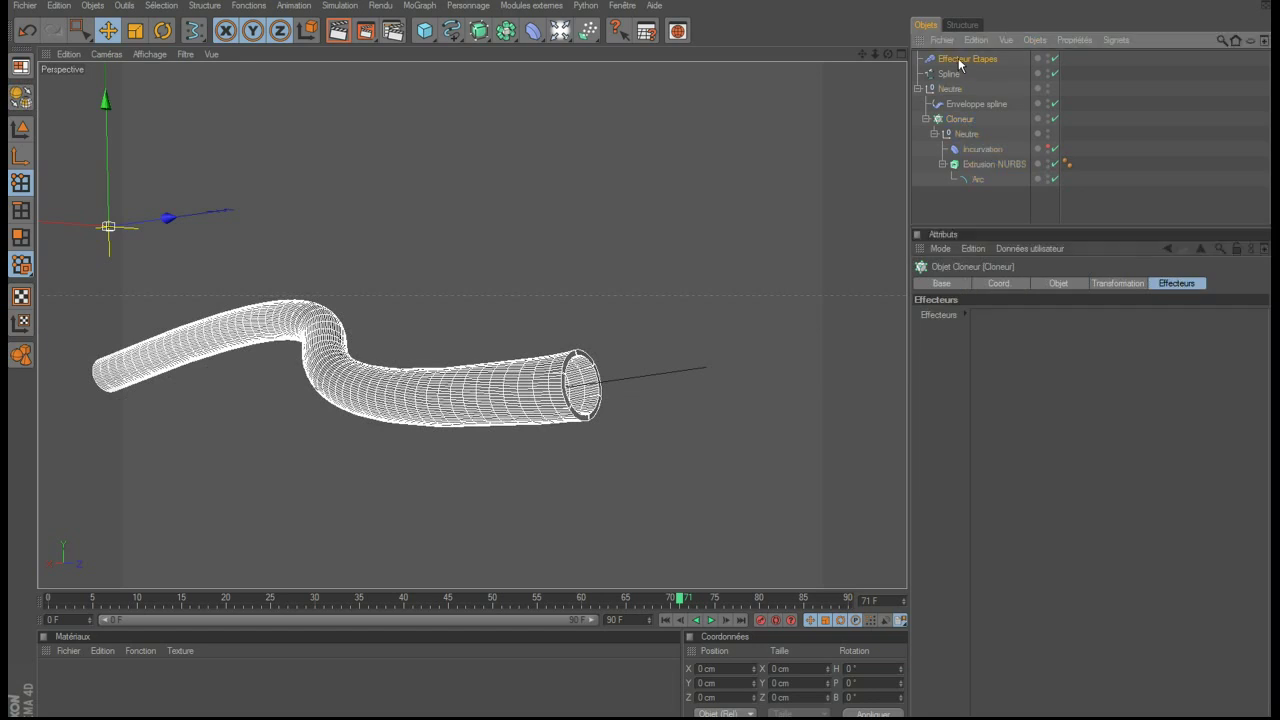
left_click_drag(960, 62, 1034, 378)
Step: Turn off the Step effector's Echelle, set Décalage temporel to 5 F, and play the animation
left_click(963, 60)
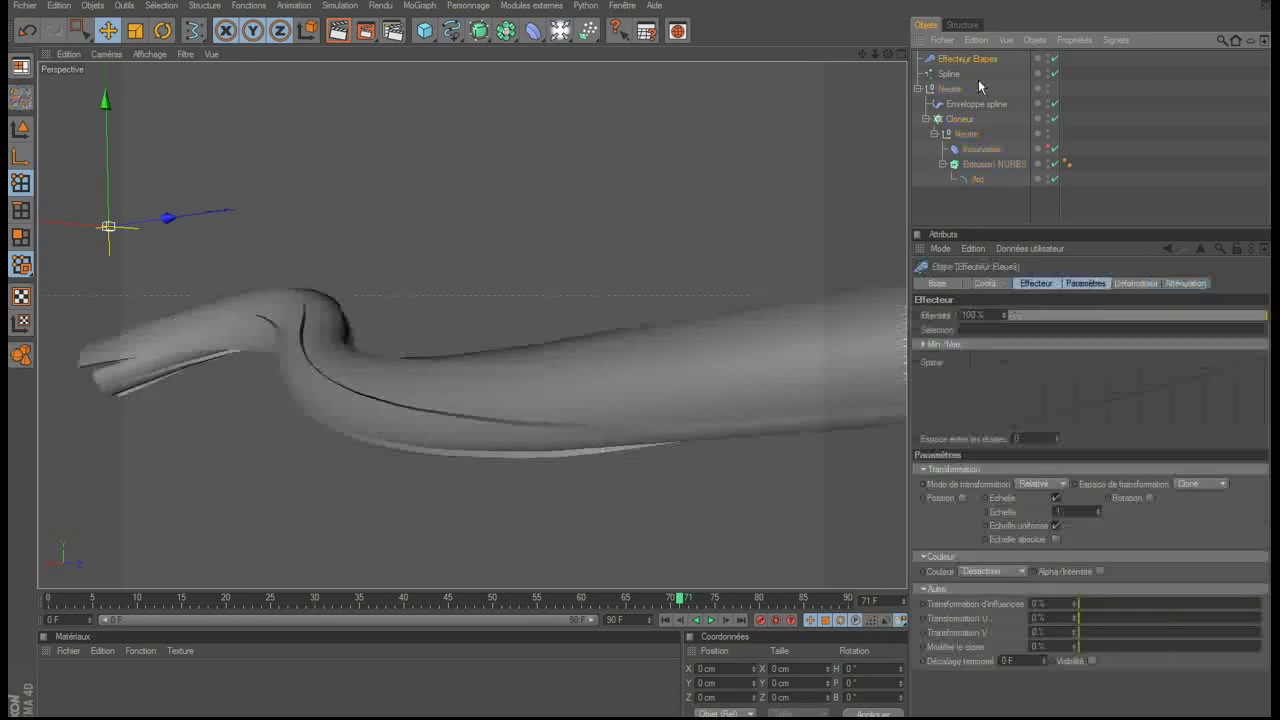
left_click(1056, 498)
type("5")
key("Return")
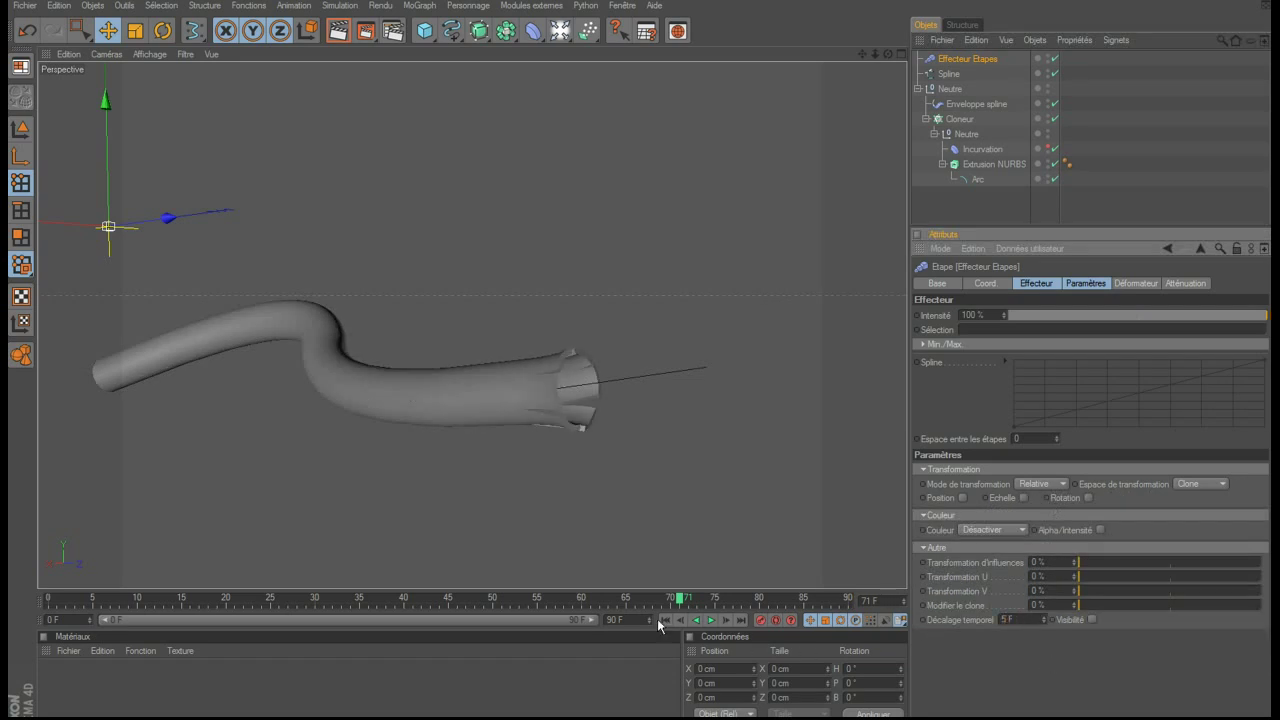
left_click(665, 620)
left_click(711, 620)
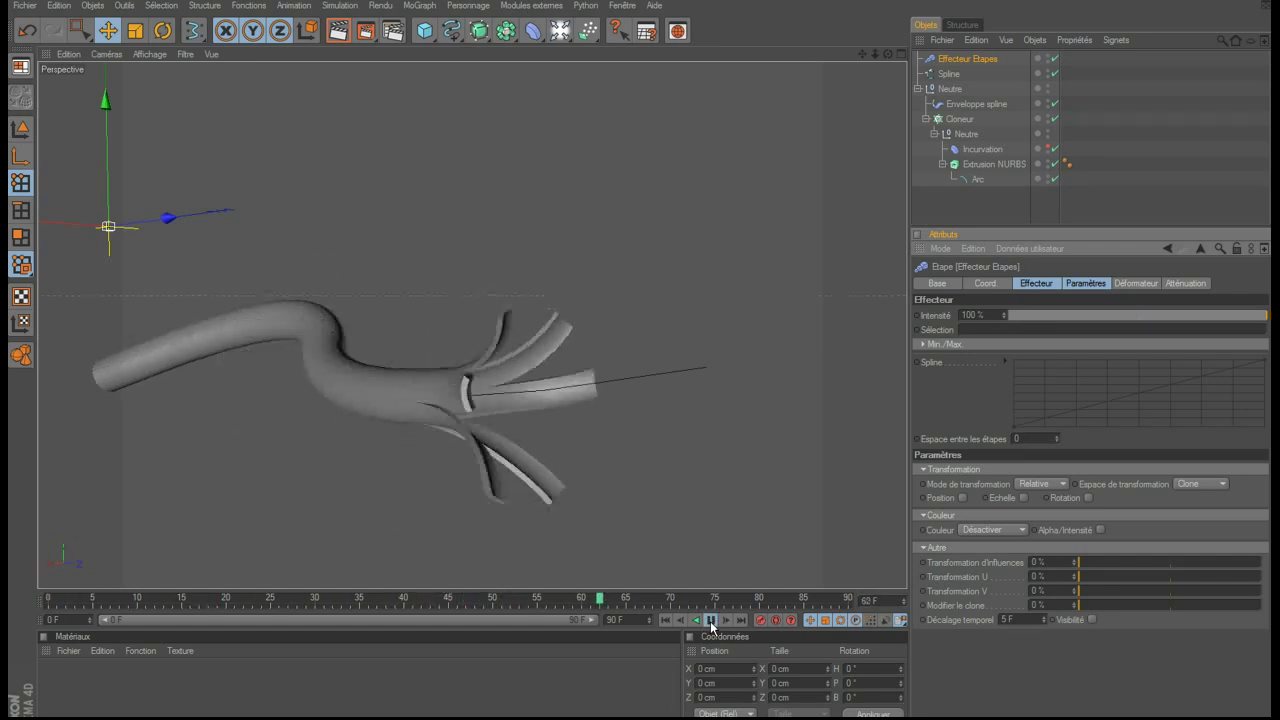
left_click(711, 620)
left_click(665, 620)
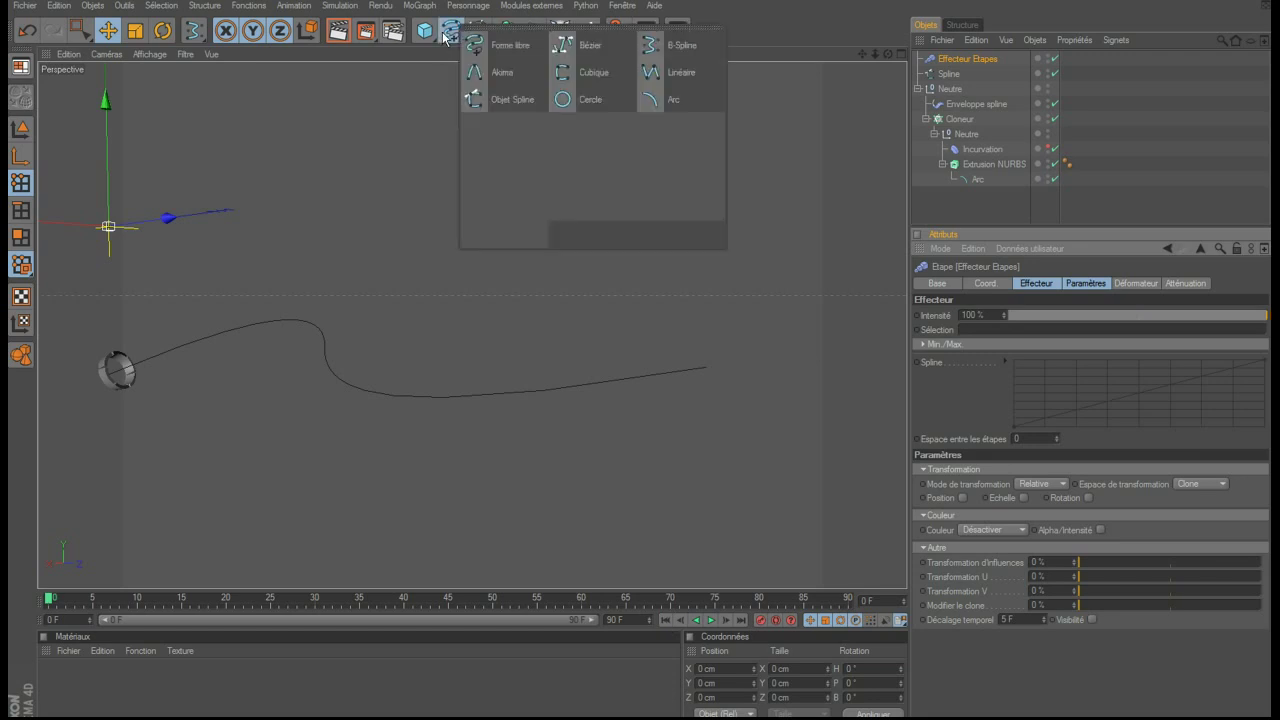
Step: Add a Cercle and an Extrusion contrôlée, nesting Cercle and Spline under the sweep
left_click_drag(450, 32, 535, 79)
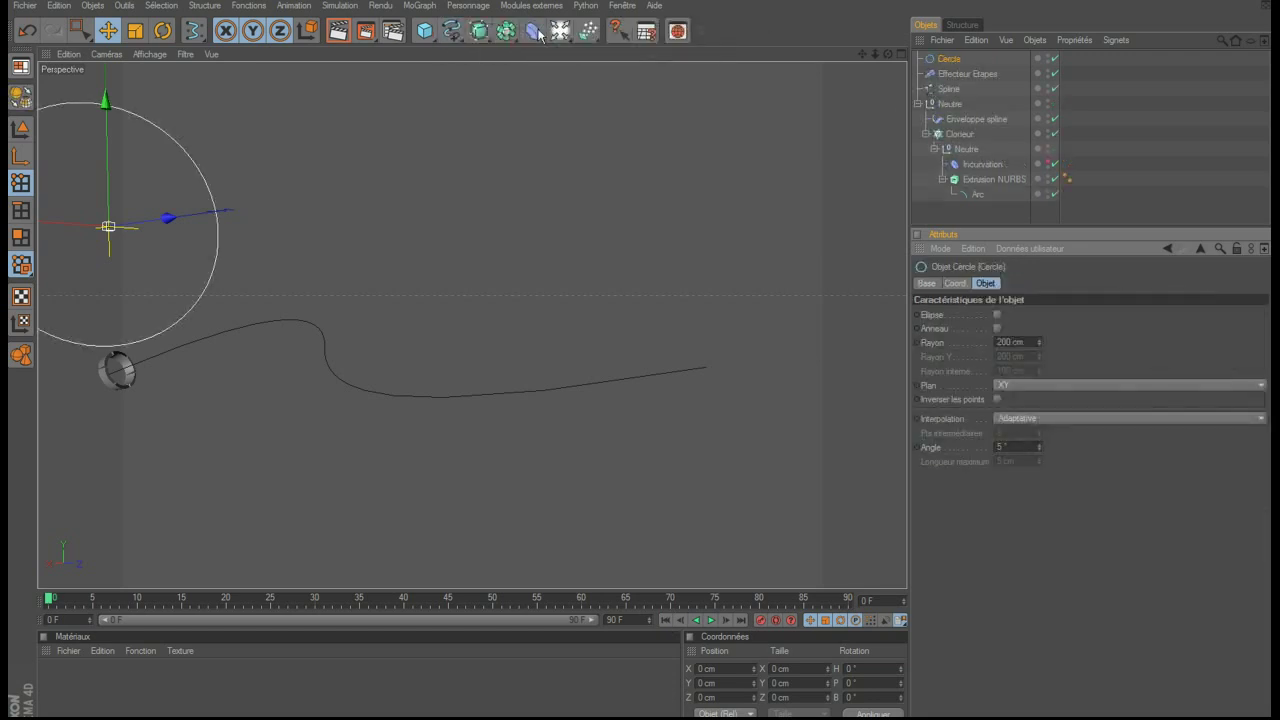
left_click_drag(479, 31, 536, 104)
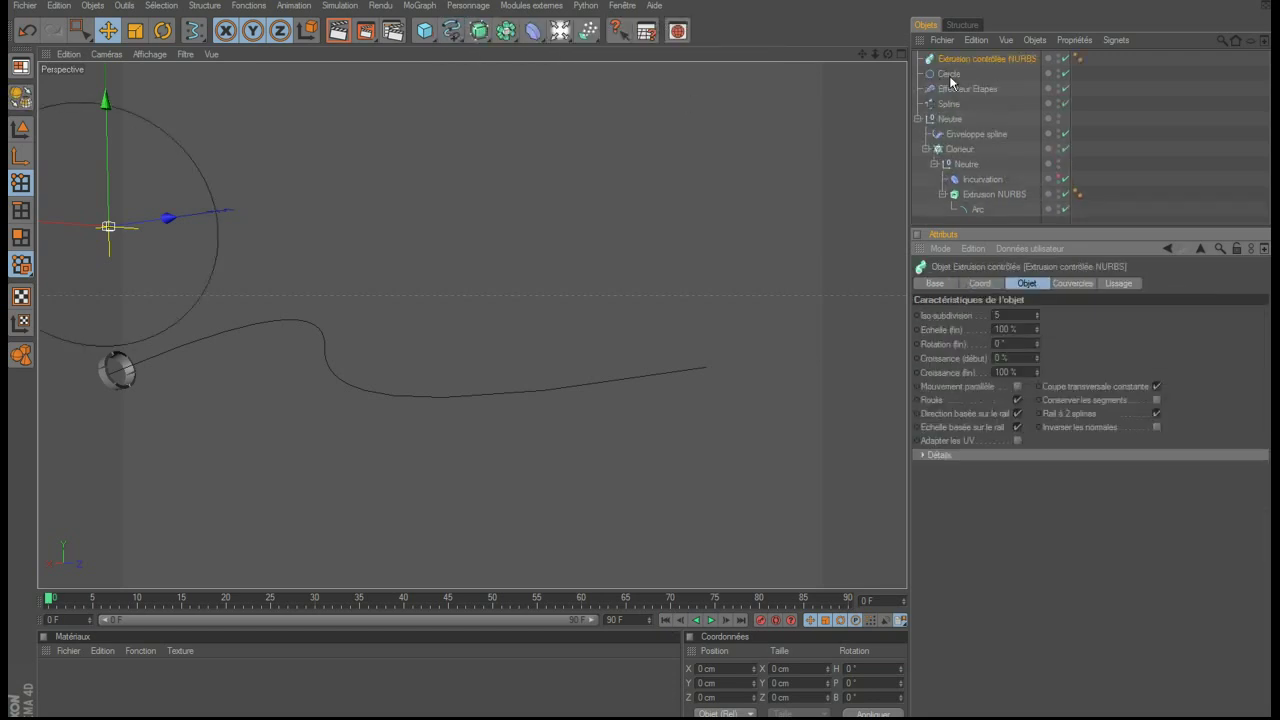
left_click_drag(950, 80, 974, 57)
left_click_drag(948, 104, 964, 79)
Step: Set the Cercle radius to 30 cm
left_click_drag(1040, 345, 1040, 420)
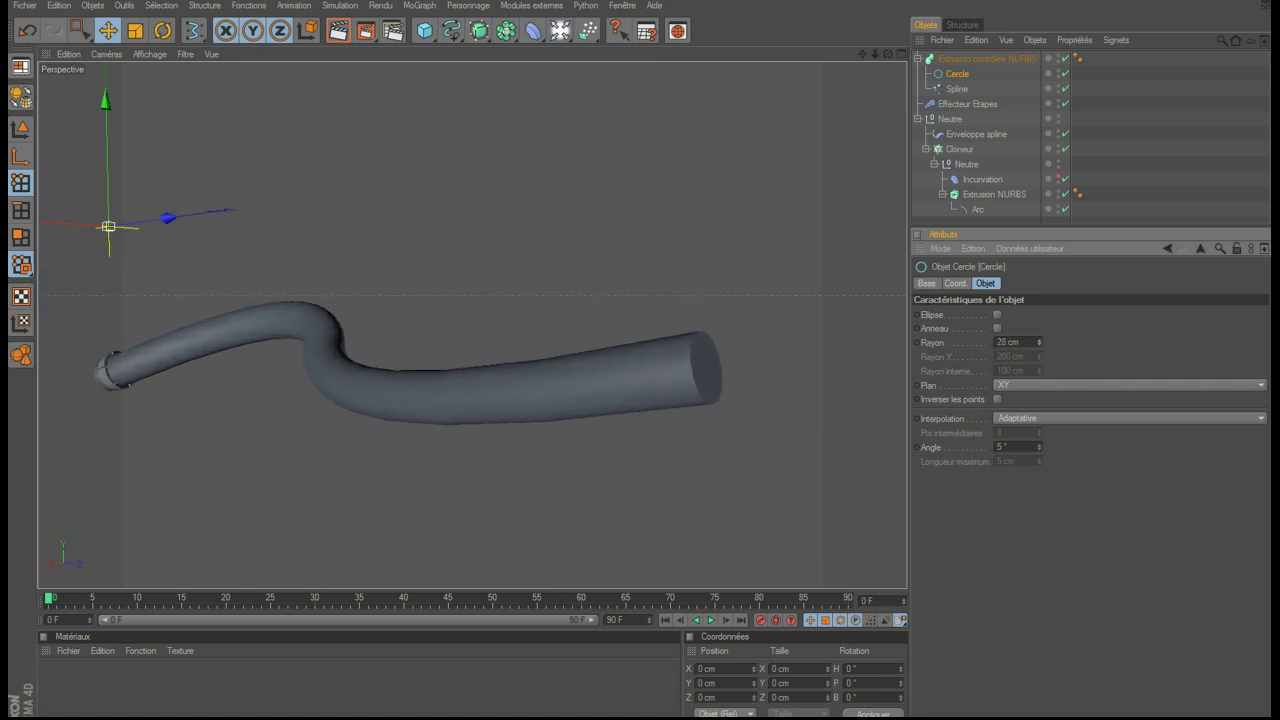
left_click(1010, 342)
type("30")
key("Return")
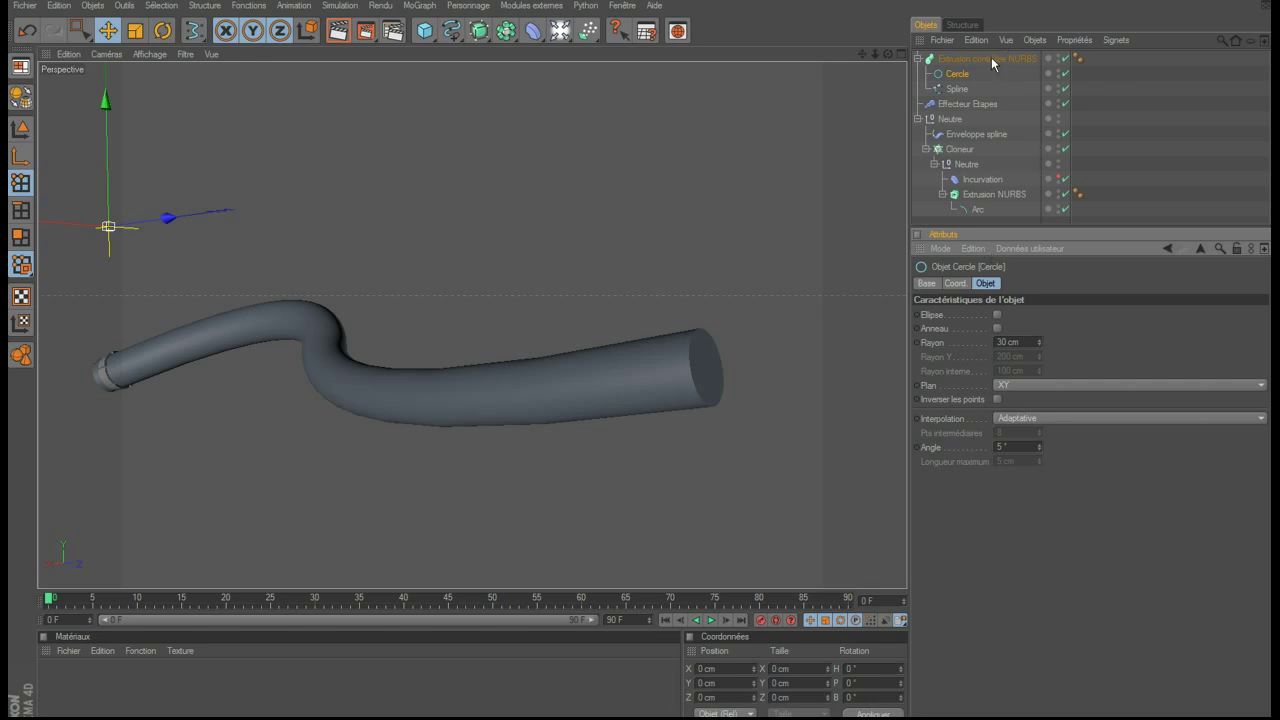
left_click(991, 57)
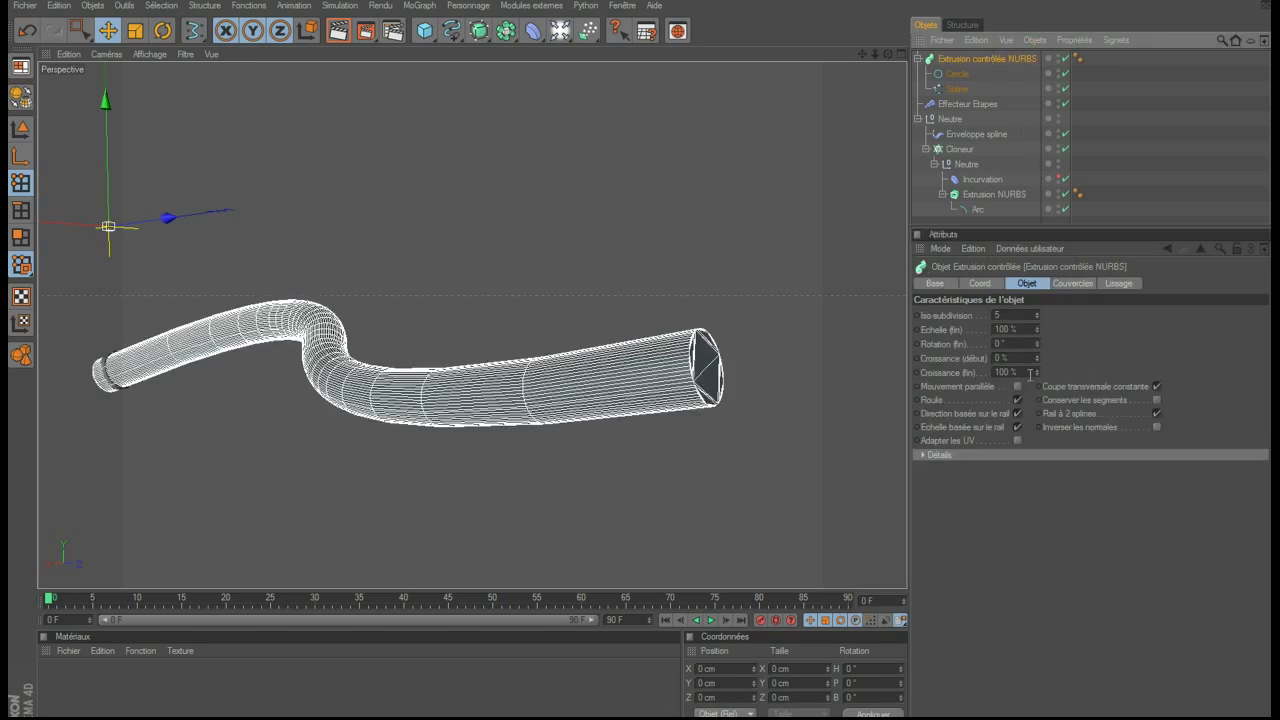
Step: Set the sweep's end growth to 4 %, caps to N-gones, and keyframe the end growth
left_click_drag(1038, 378, 950, 378)
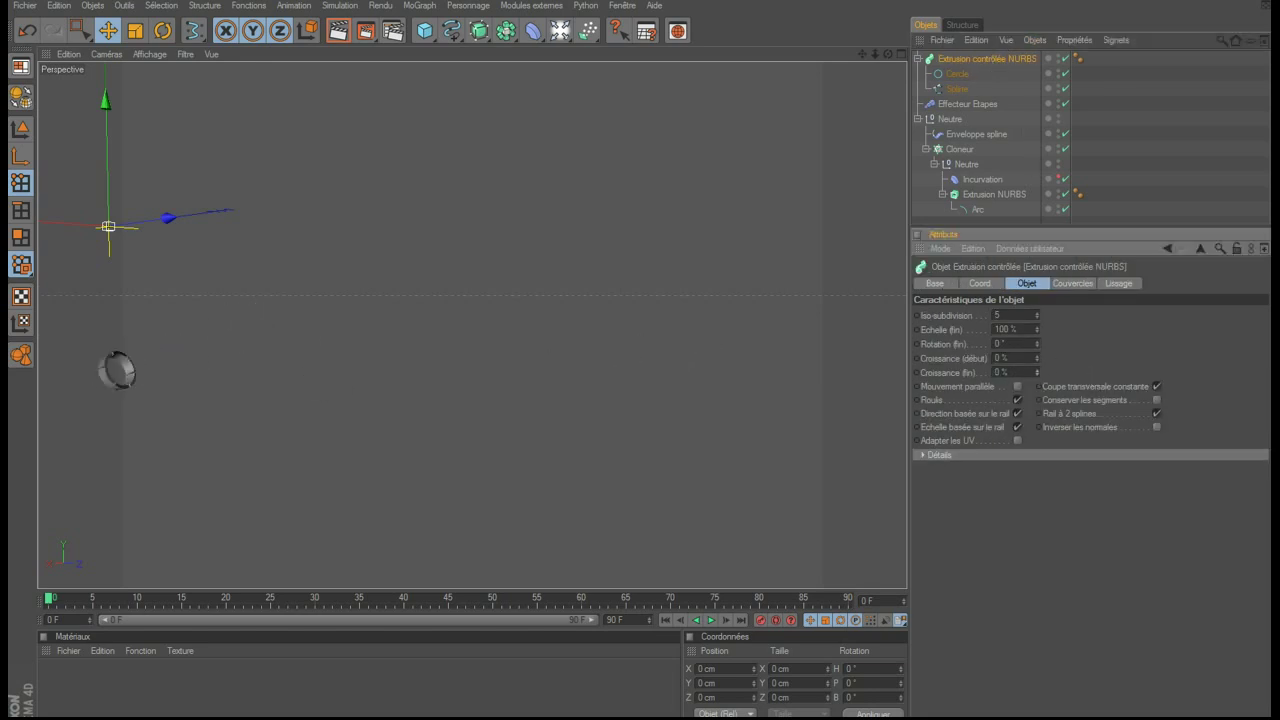
left_click(1080, 283)
left_click(1050, 486)
left_click(1060, 530)
left_click(1028, 285)
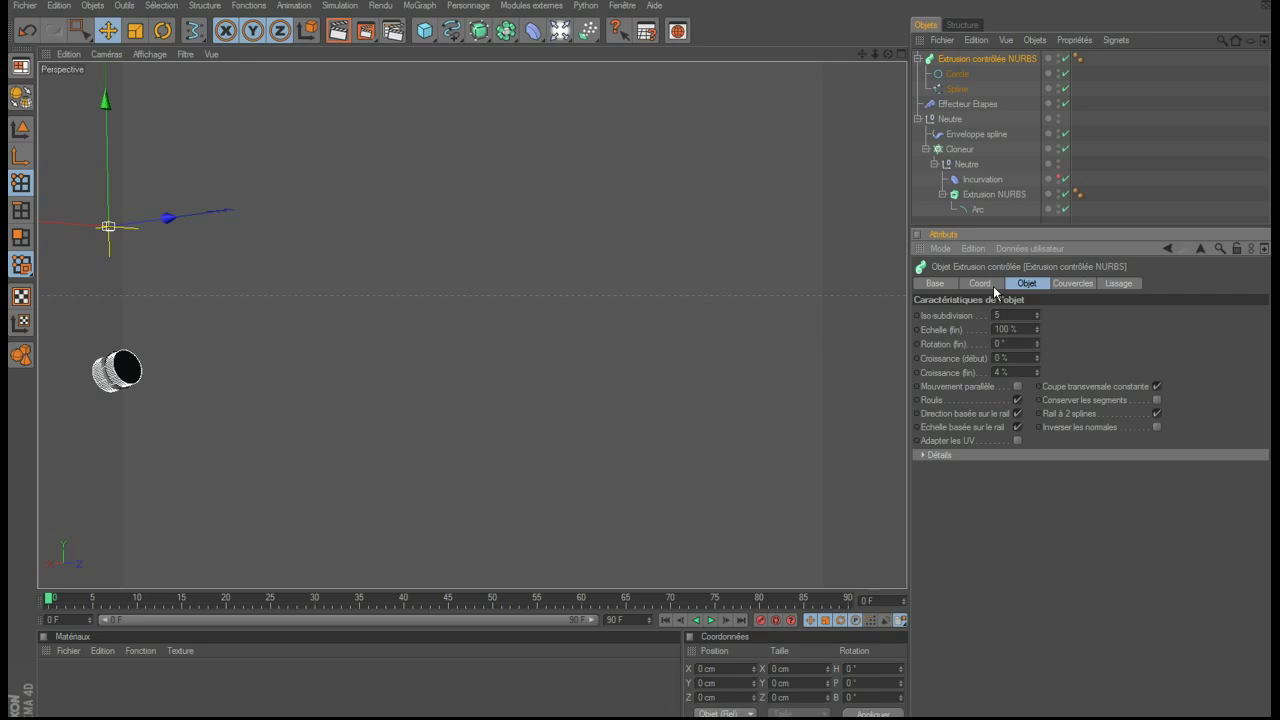
left_click(917, 373)
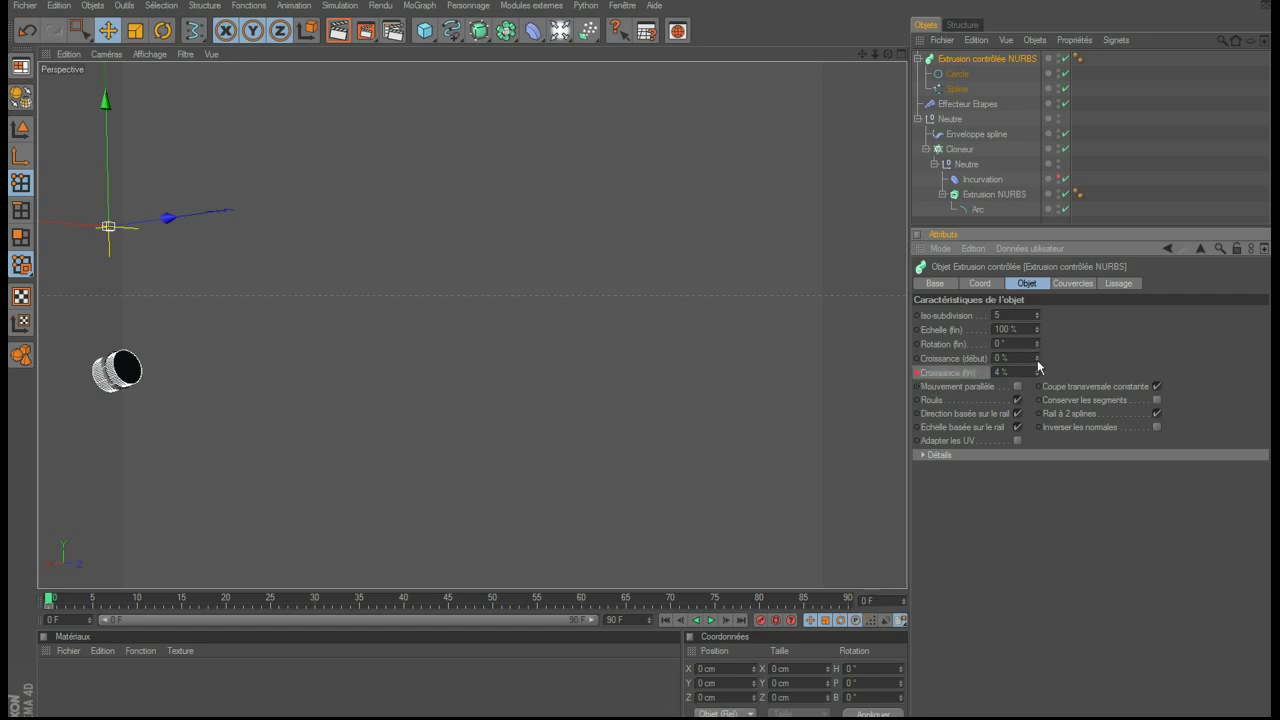
Step: Set start growth to 3 % and, at frame 80, end growth to 97 %
left_click_drag(1035, 359, 1038, 361)
left_click_drag(48, 600, 760, 658)
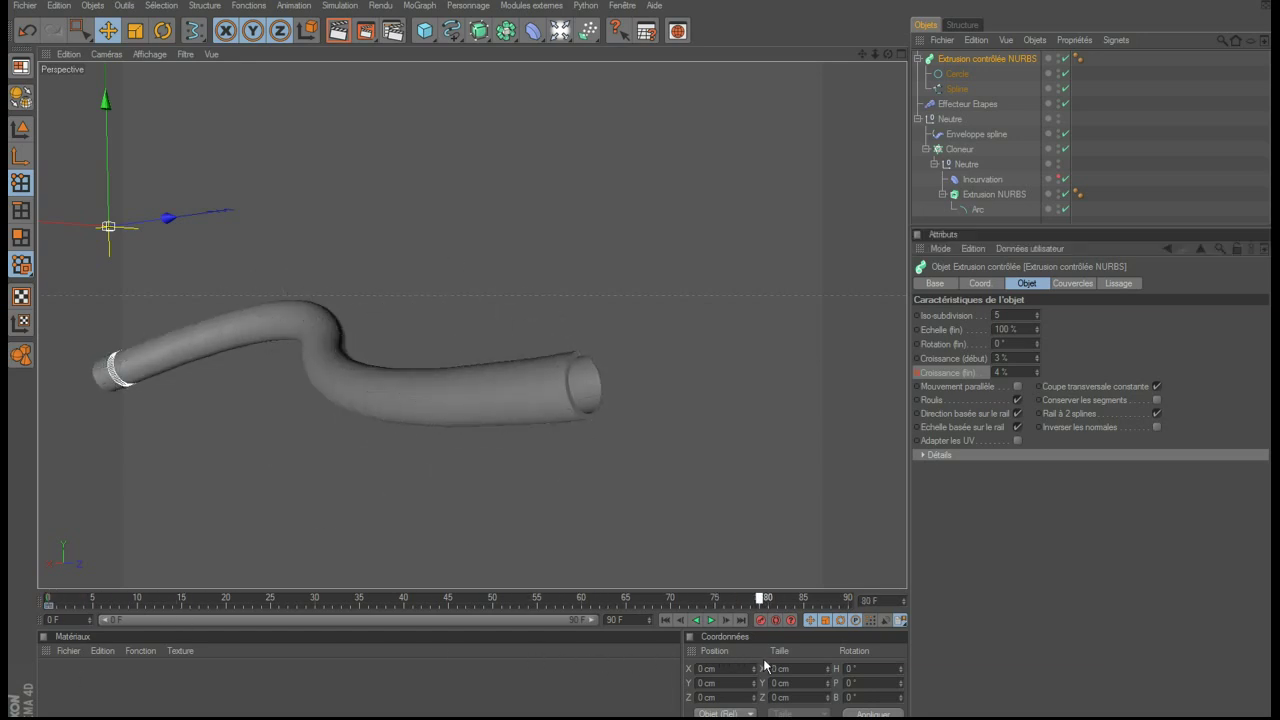
left_click_drag(1037, 372, 1041, 300)
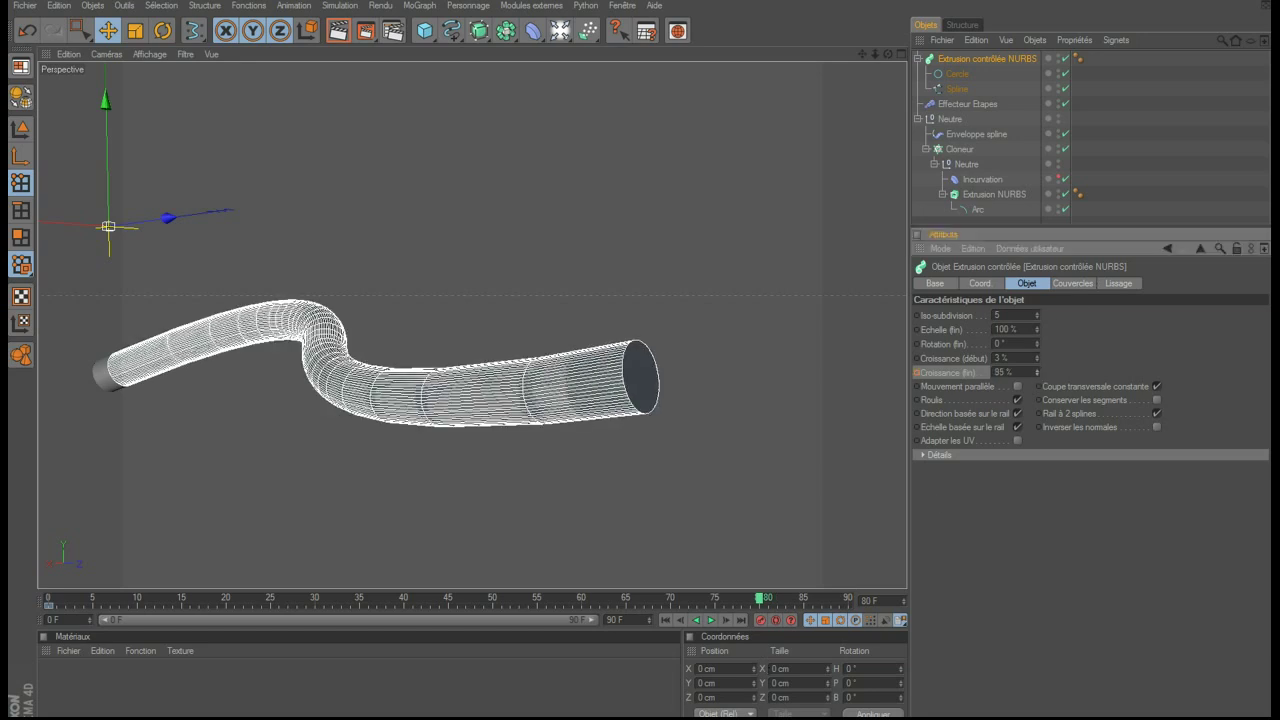
left_click_drag(1037, 372, 1037, 350)
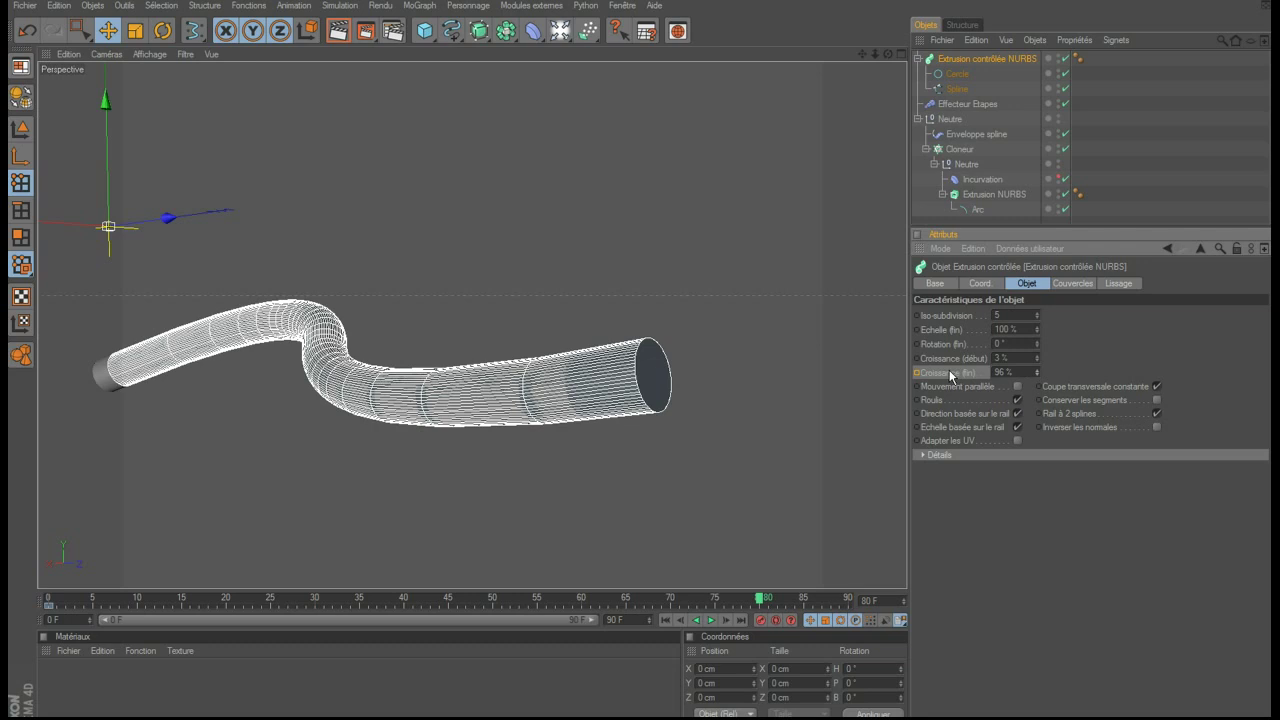
left_click(1036, 369)
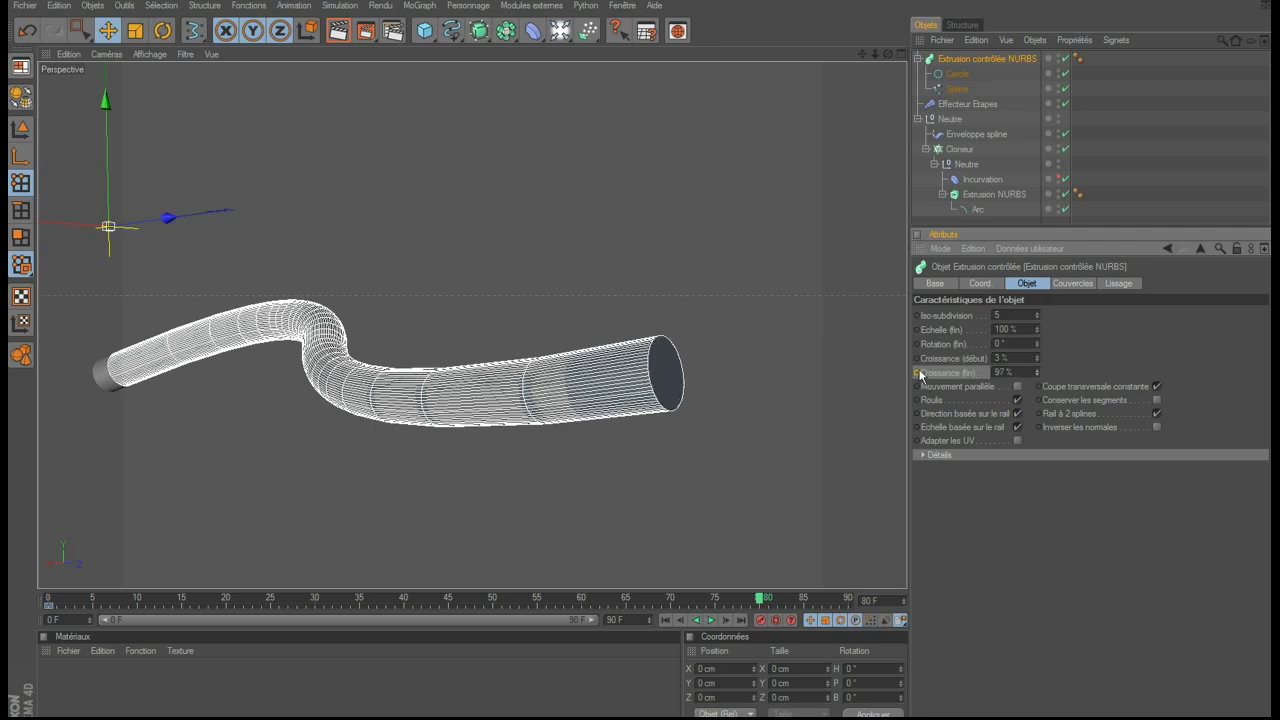
left_click(966, 73)
Step: Set the Cercle radius to 25 cm and play the animation from frame 0
left_click_drag(1040, 348, 1040, 345)
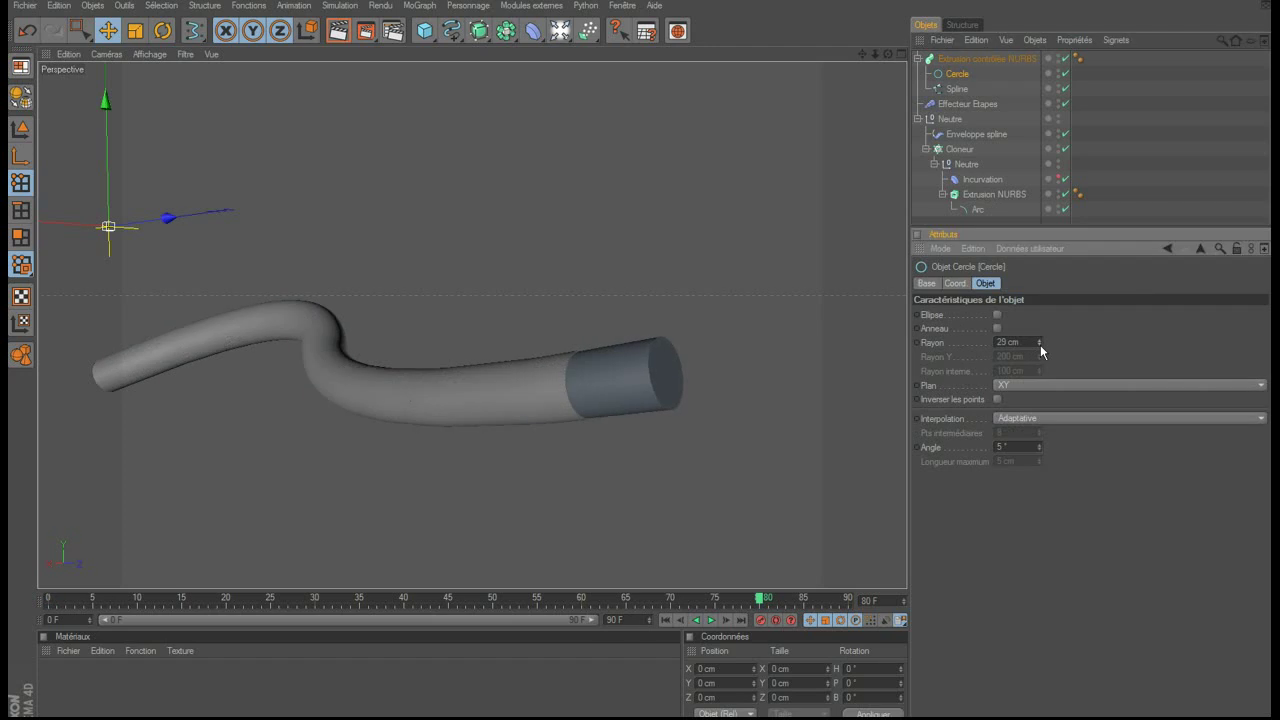
left_click(1040, 345)
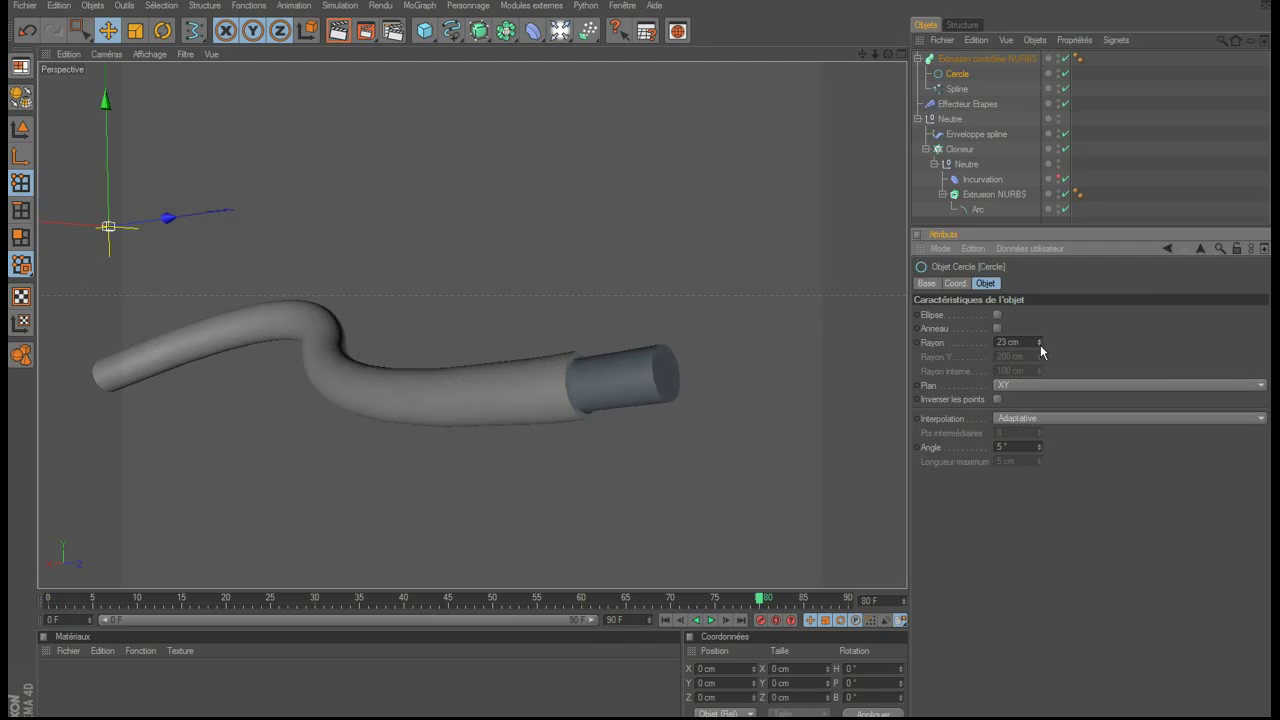
left_click(1040, 340)
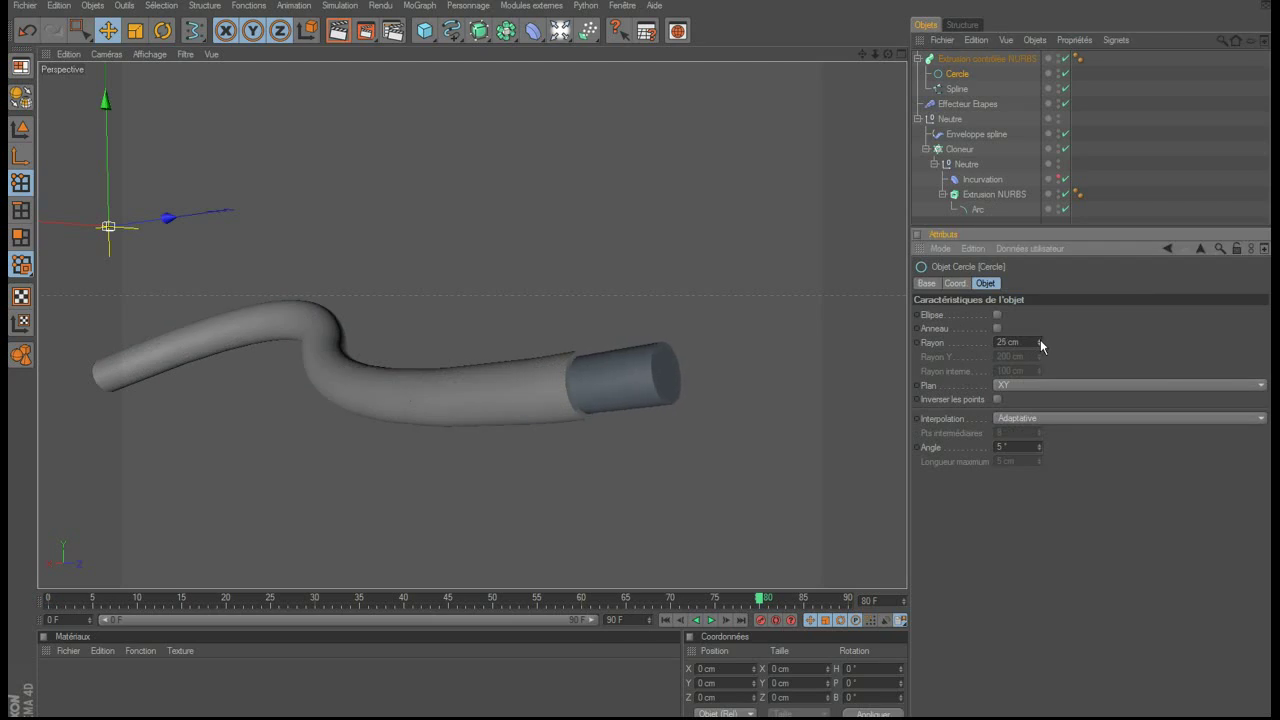
left_click(665, 620)
left_click(711, 620)
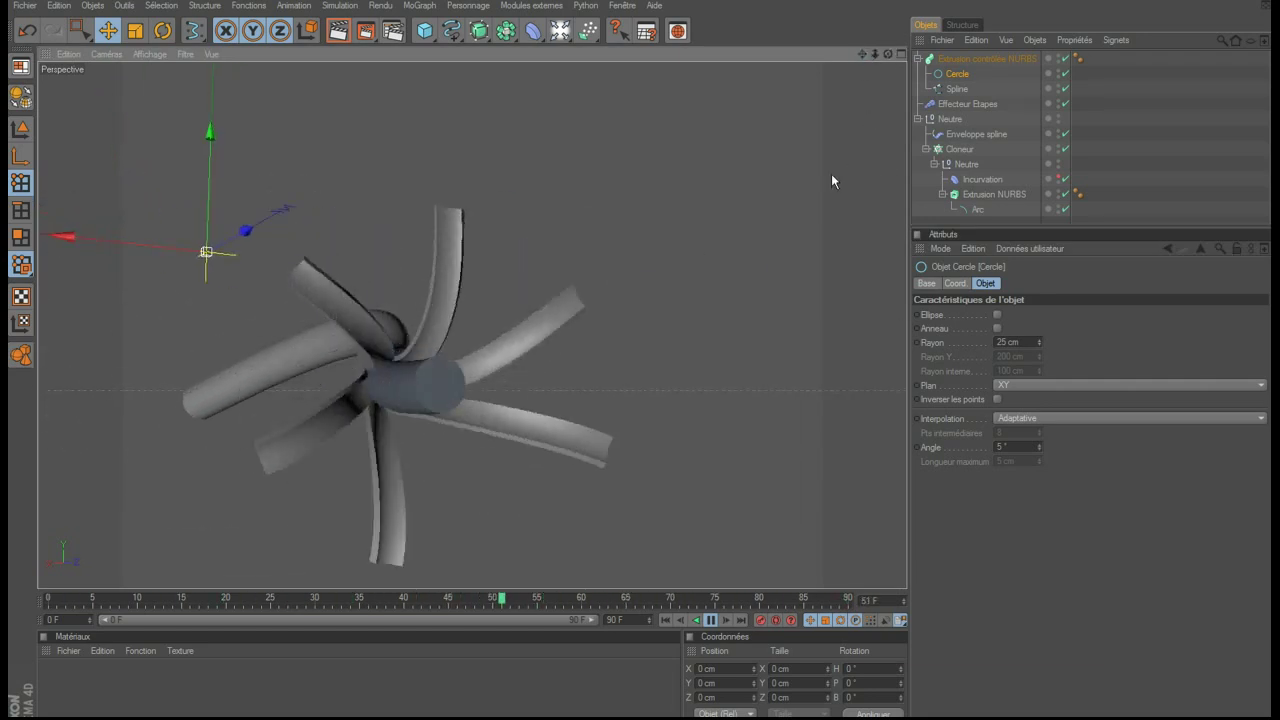
Step: Change the Effecteur Etapes time offset from 5 F to 8 F
left_click(968, 106)
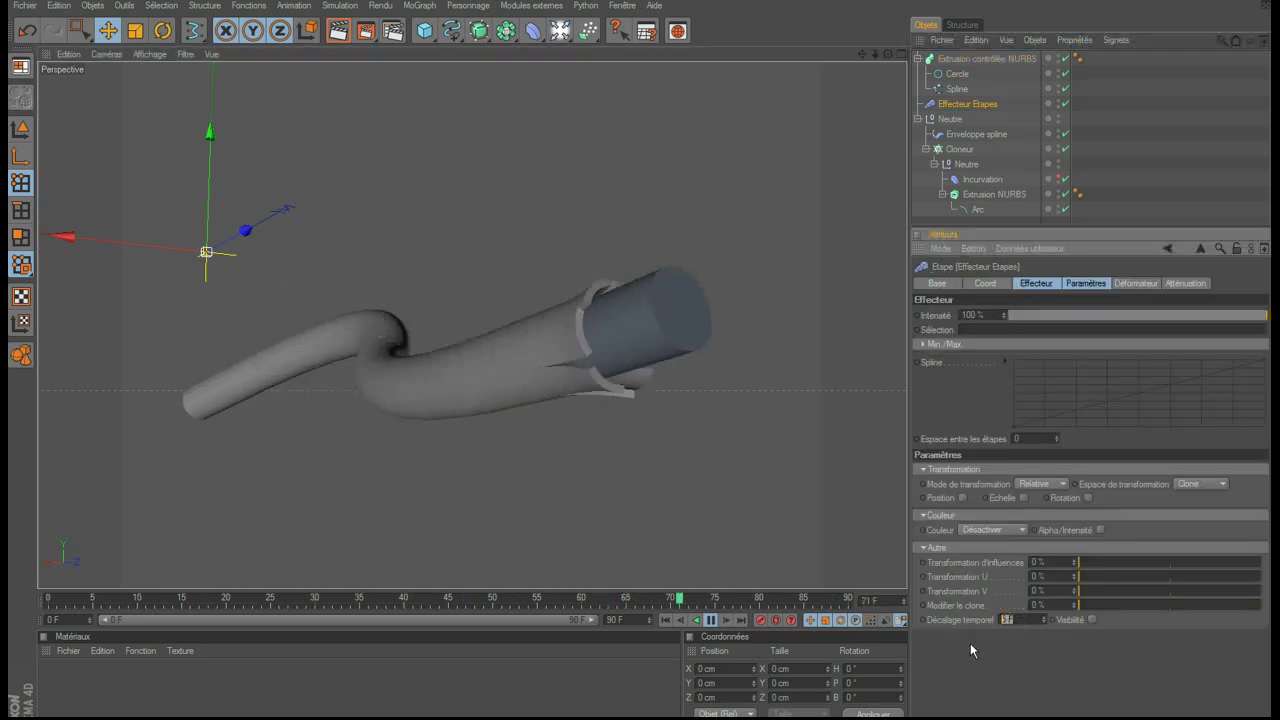
key("Return")
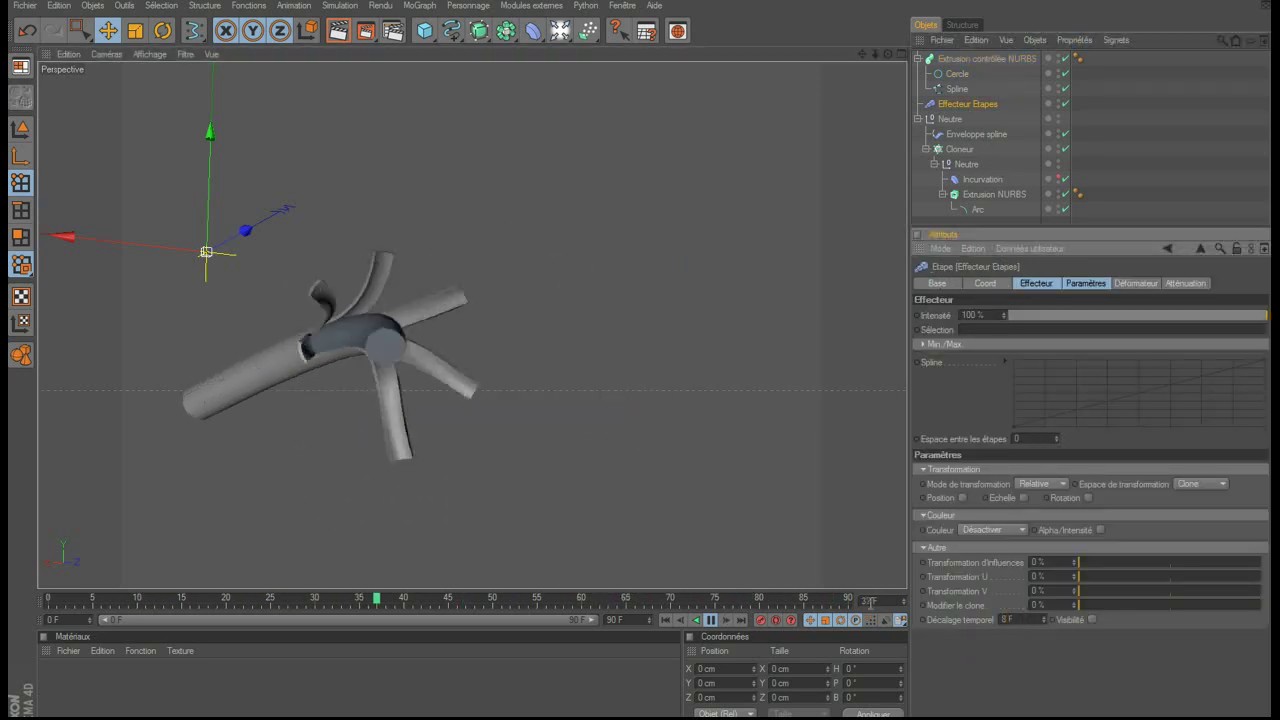